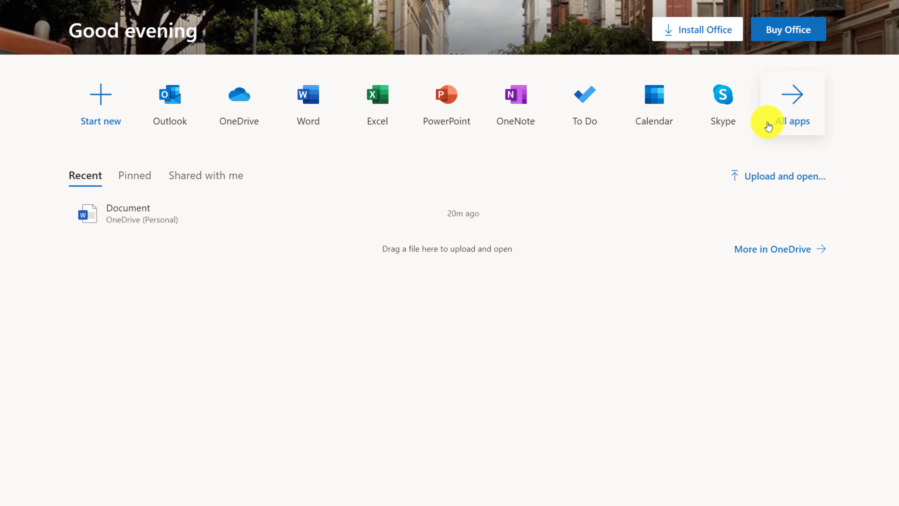
# Step: Look over the full list of available Office apps, both on its own page and in the app launcher
pyautogui.click(810, 96)
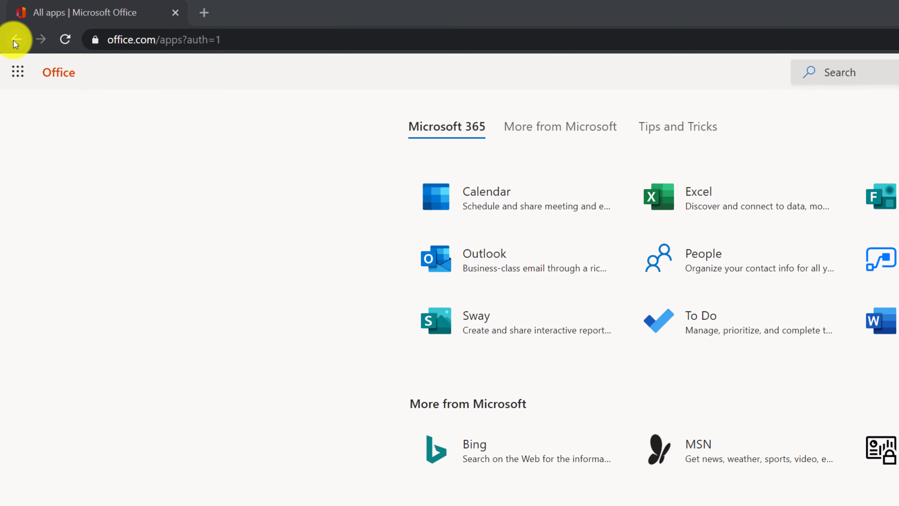
pyautogui.click(15, 40)
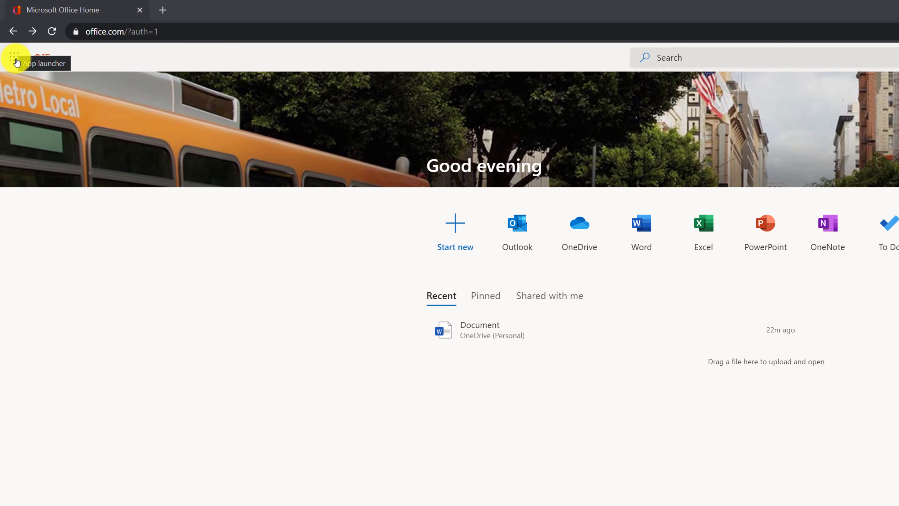
pyautogui.click(16, 62)
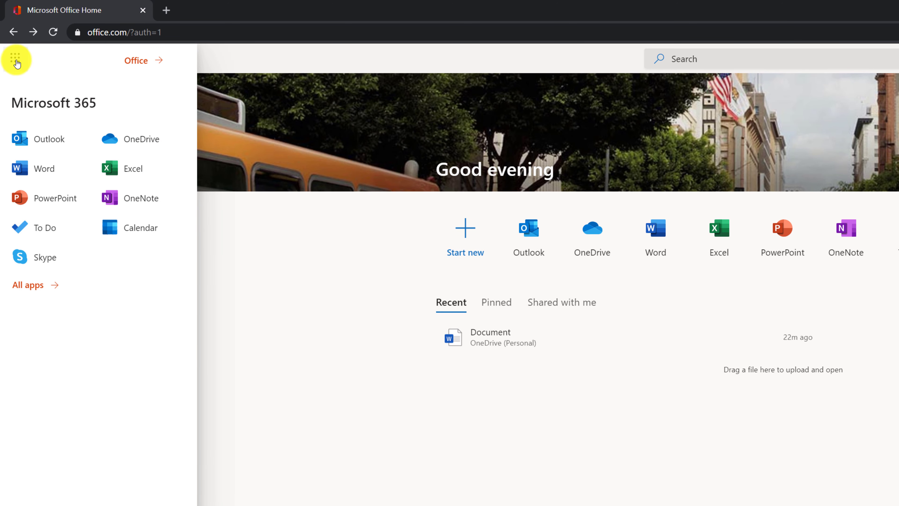
pyautogui.click(17, 62)
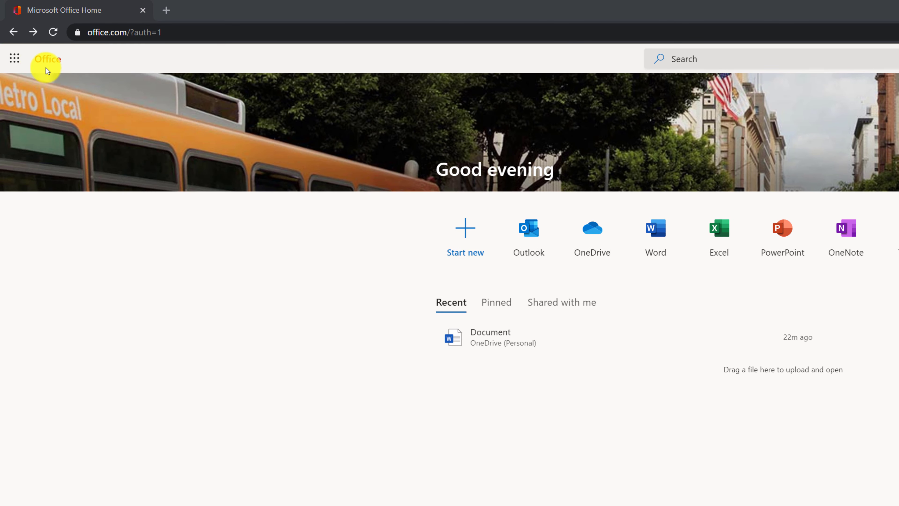
pyautogui.click(14, 64)
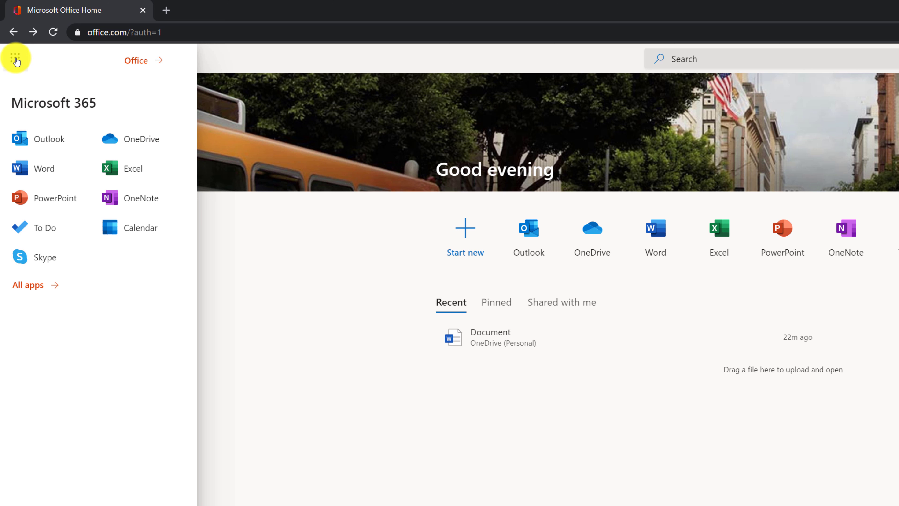
pyautogui.click(34, 286)
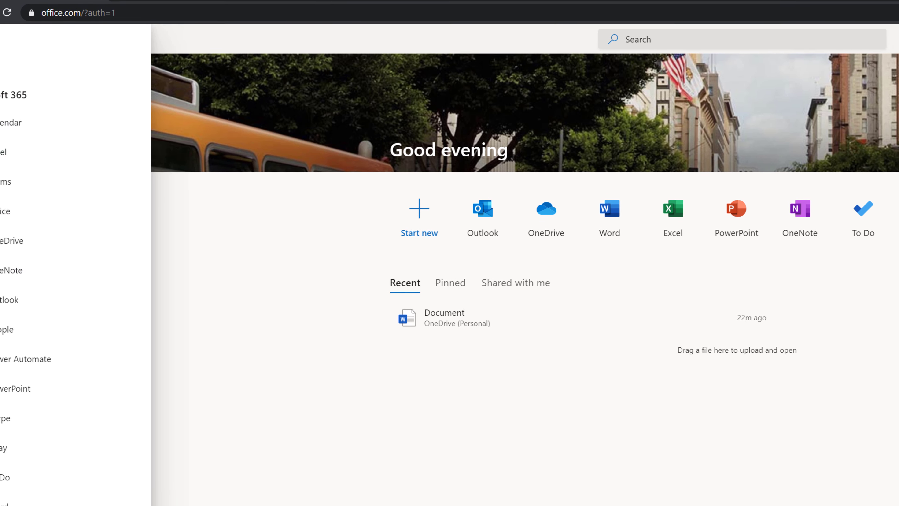
pyautogui.click(15, 58)
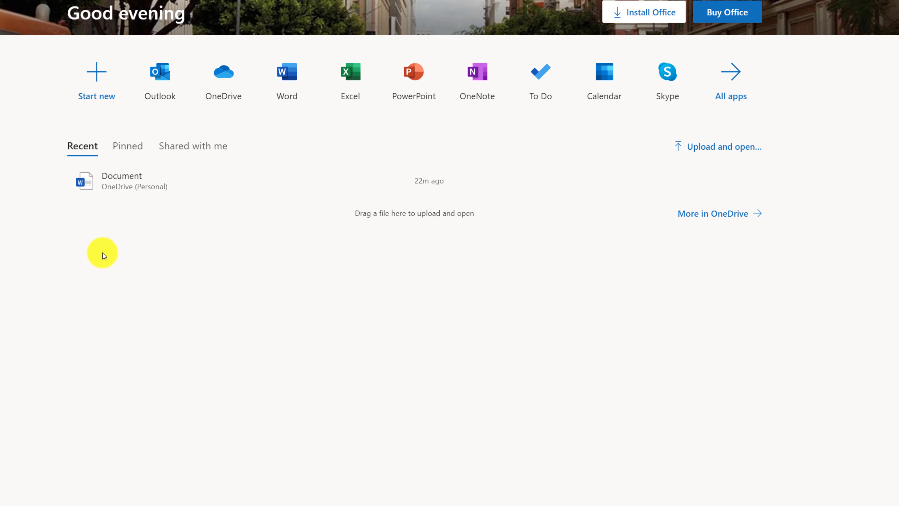
# Step: View the pinned and shared documents on the Office home page, and check which new file types can be created
pyautogui.click(128, 147)
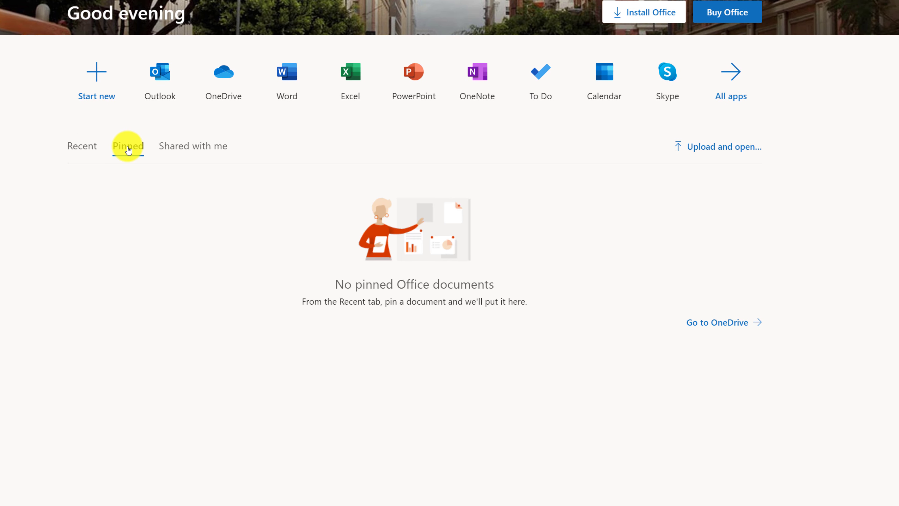
pyautogui.click(195, 149)
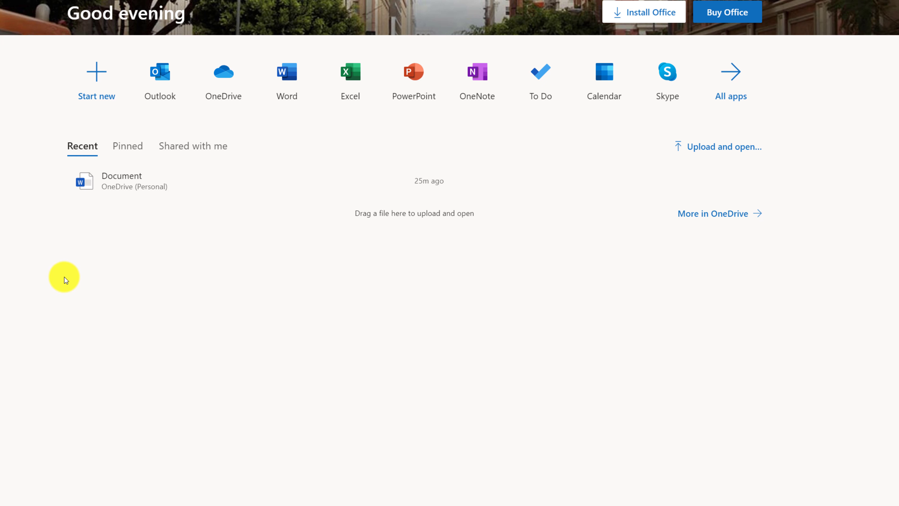
pyautogui.click(95, 84)
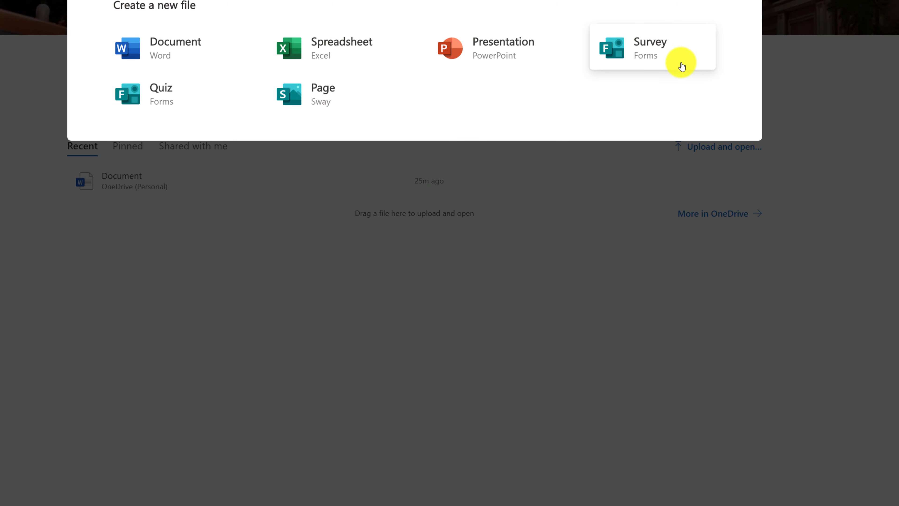
pyautogui.click(266, 302)
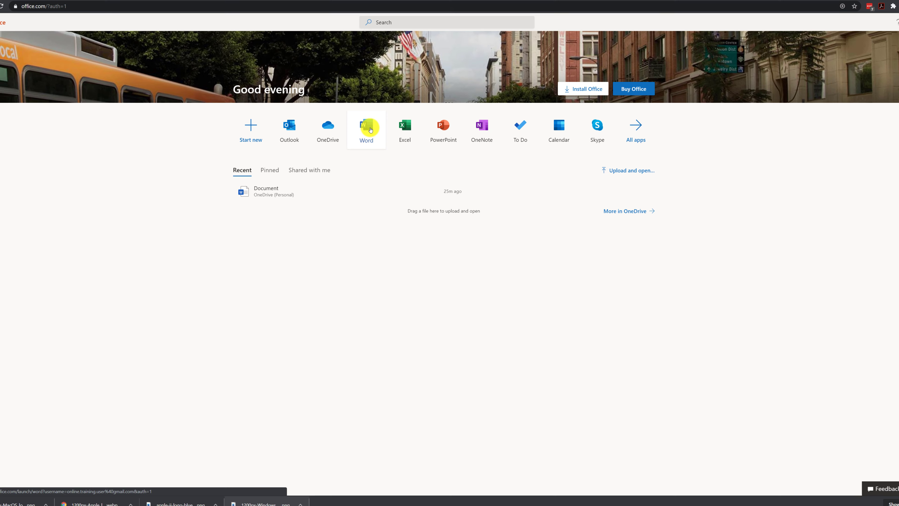
# Step: Create a new Word document through the Office home page's new-file choices and return to the home page
pyautogui.click(370, 130)
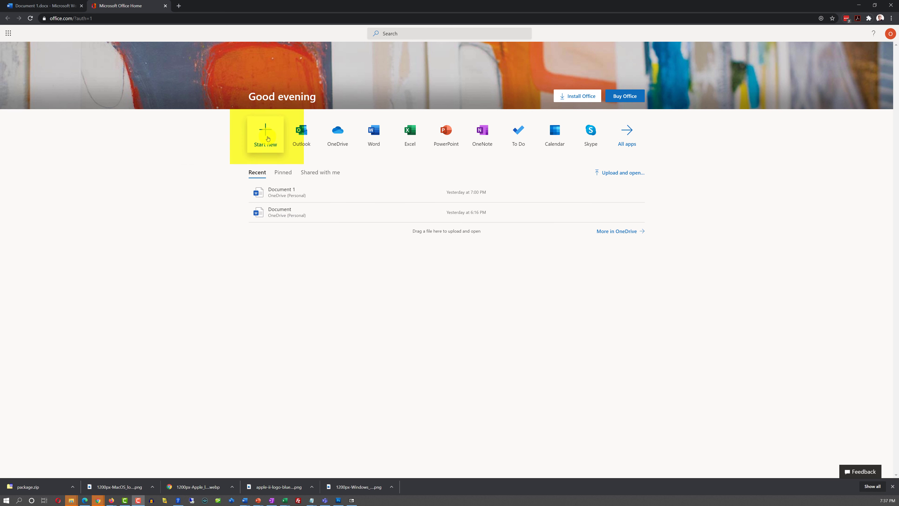
pyautogui.click(268, 138)
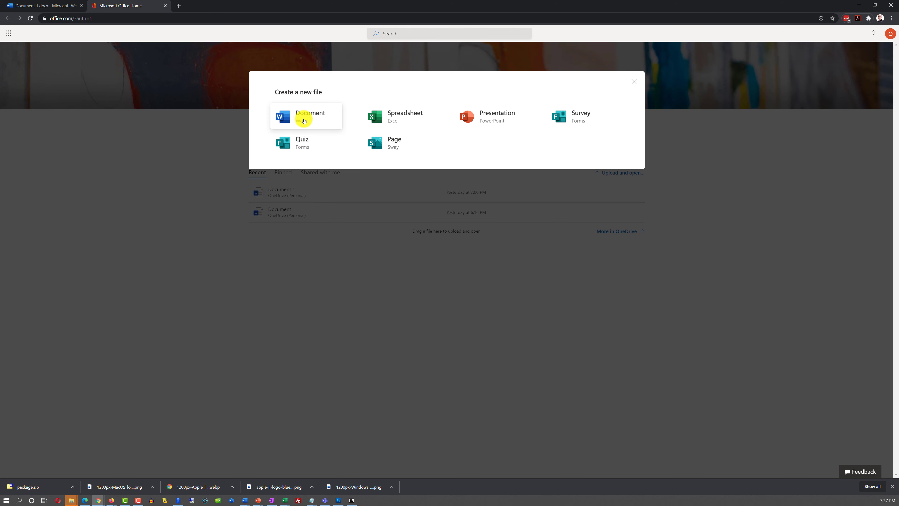
pyautogui.click(304, 121)
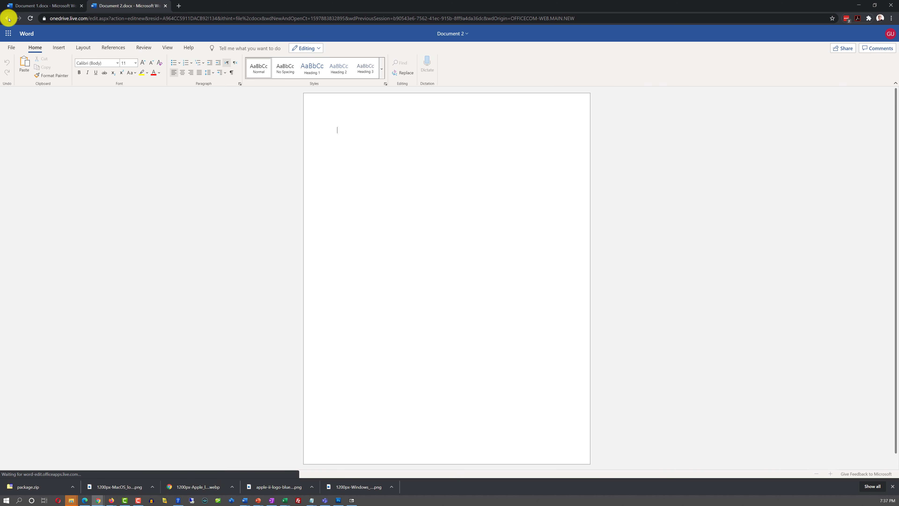
pyautogui.click(8, 18)
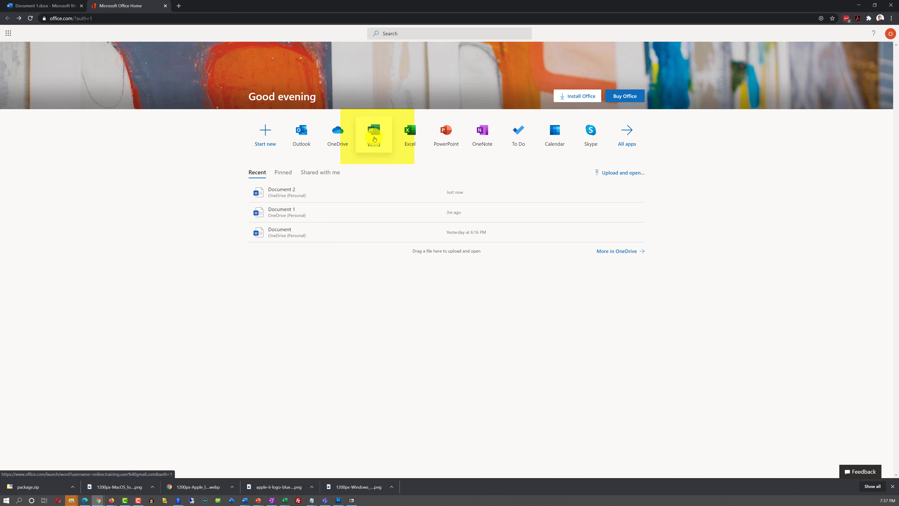
# Step: Create a new blank document from Word's own start page and return to that start page
pyautogui.click(374, 139)
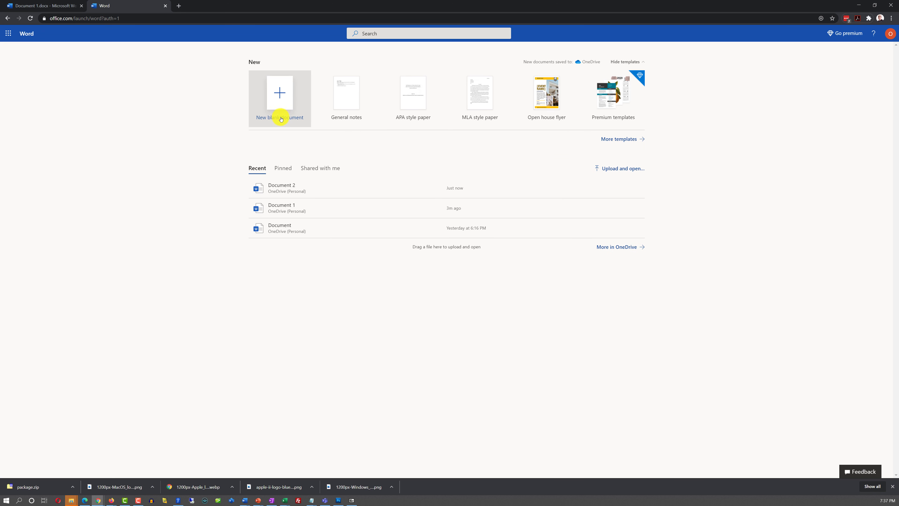
pyautogui.click(281, 105)
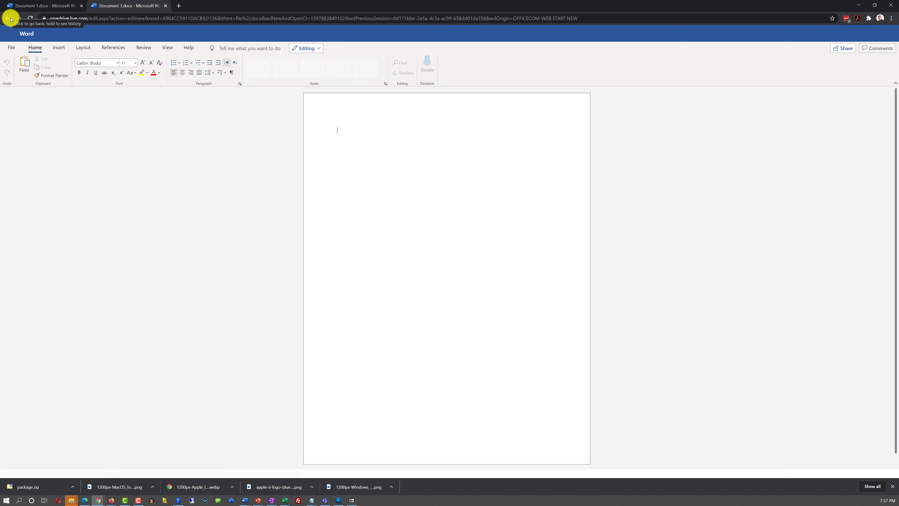
pyautogui.click(8, 19)
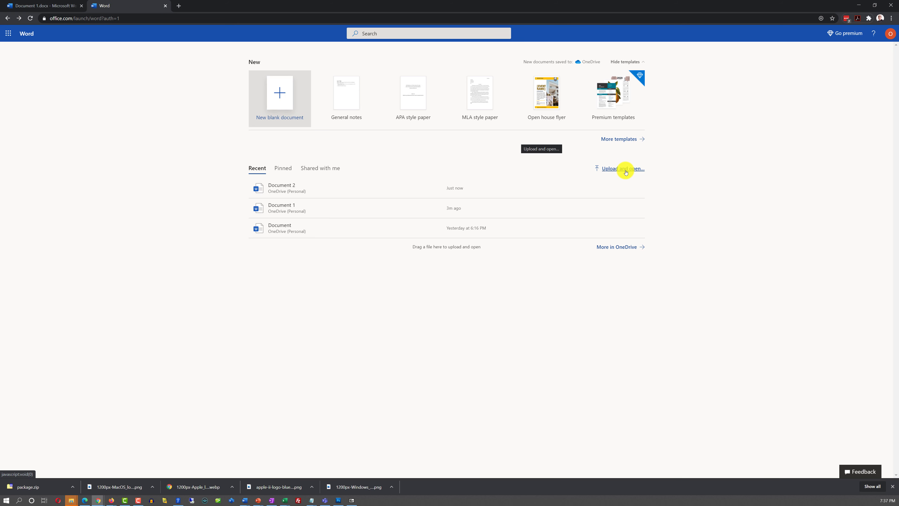
# Step: Upload and open "Lab - Help Desk Tickets.docx" from the Practice Labs folder in OneDrive
pyautogui.click(625, 172)
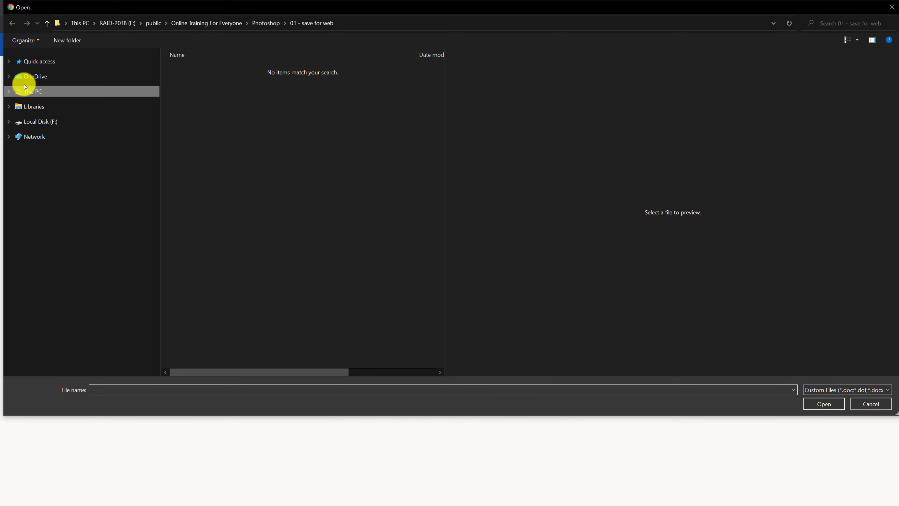
pyautogui.click(29, 76)
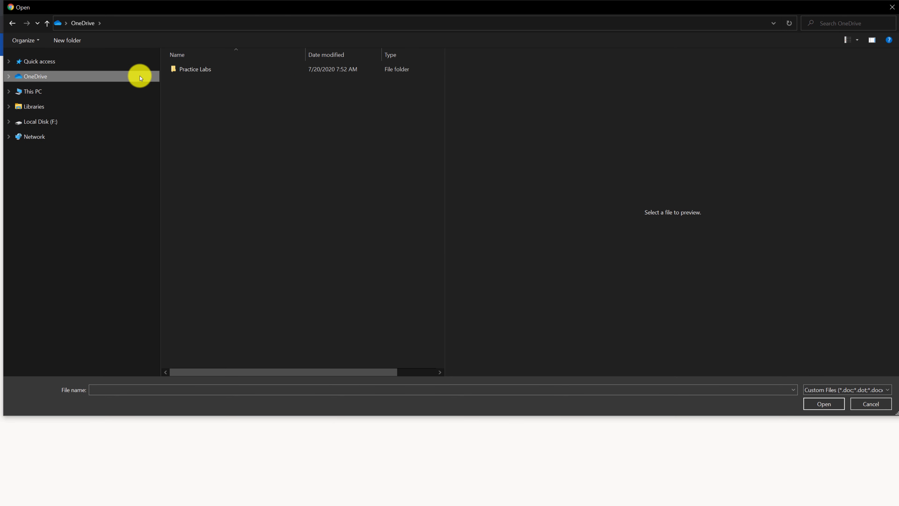
pyautogui.doubleClick(197, 70)
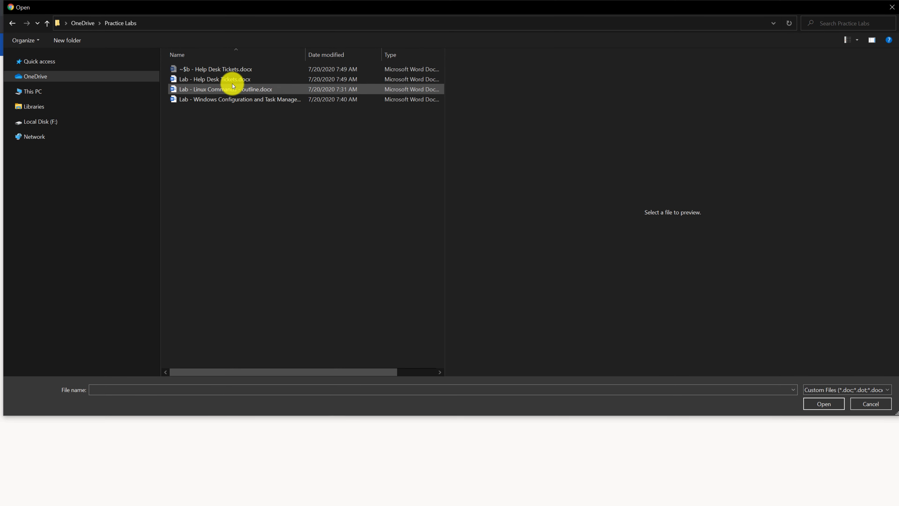
pyautogui.click(223, 79)
pyautogui.click(223, 79)
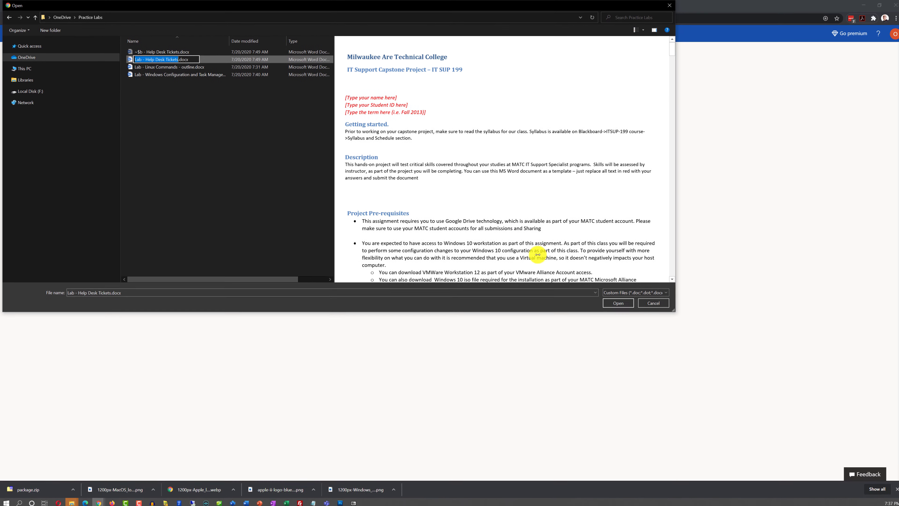
pyautogui.click(605, 304)
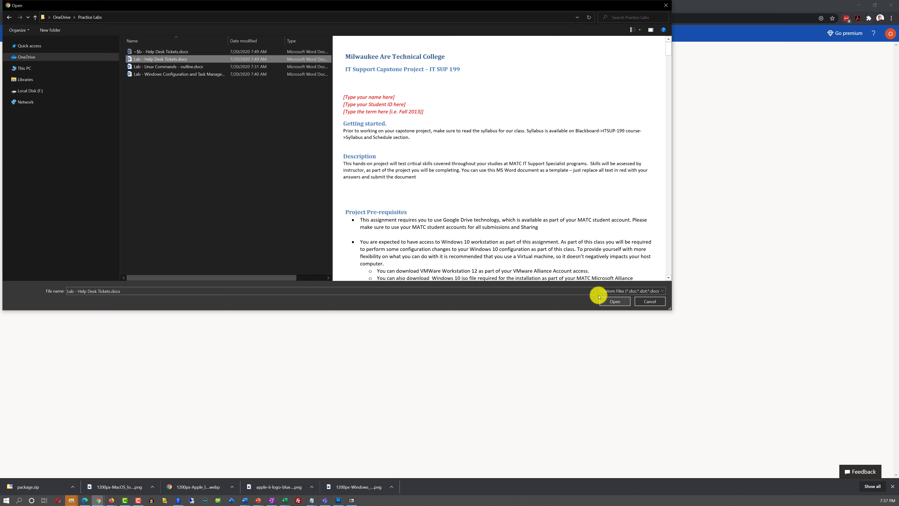
pyautogui.click(614, 301)
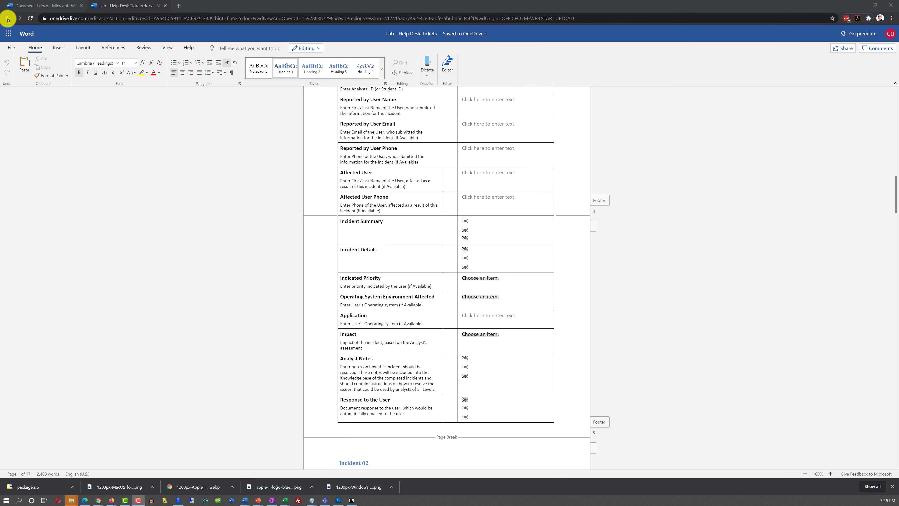
# Step: Leave the uploaded file, create another new Word document and switch it to the full-size classic ribbon
pyautogui.click(8, 18)
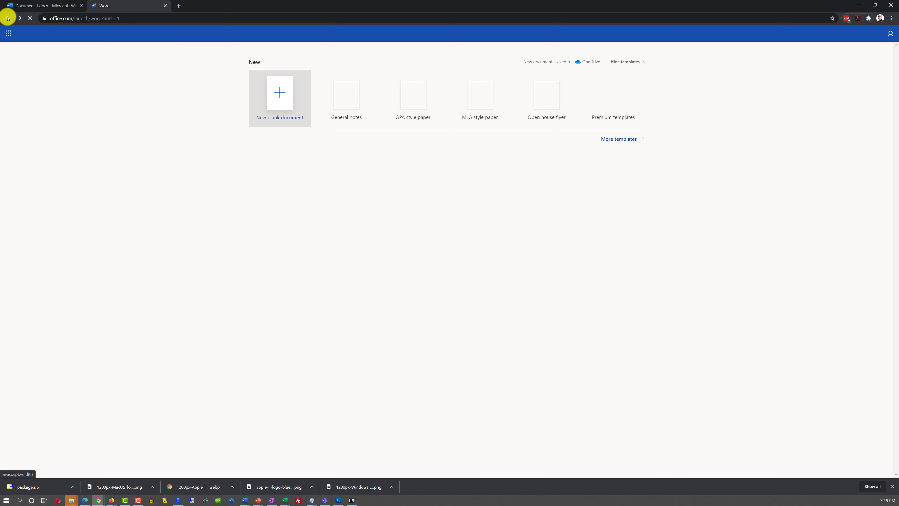
pyautogui.click(271, 138)
pyautogui.click(305, 120)
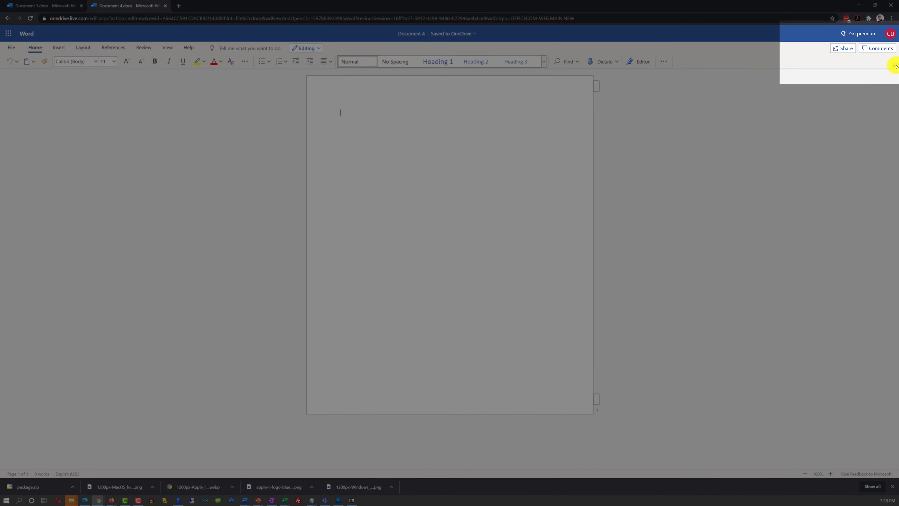
pyautogui.click(896, 66)
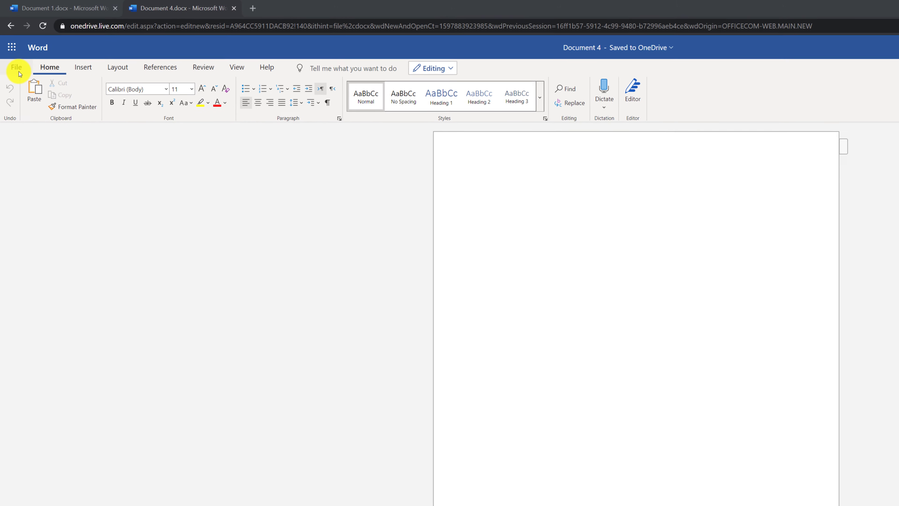
# Step: Look through Word's file options and its home, insert, layout, references, review, view and help commands
pyautogui.click(17, 68)
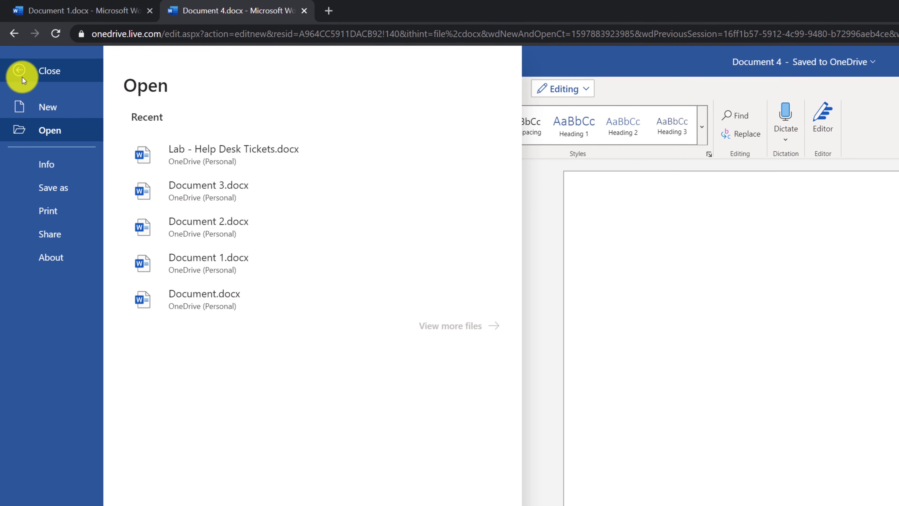
pyautogui.click(17, 59)
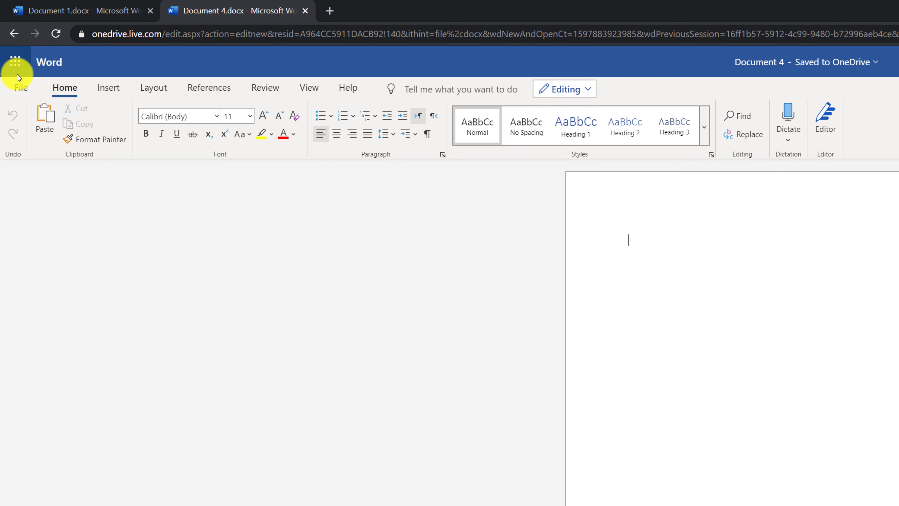
pyautogui.click(113, 89)
pyautogui.click(153, 86)
pyautogui.click(206, 87)
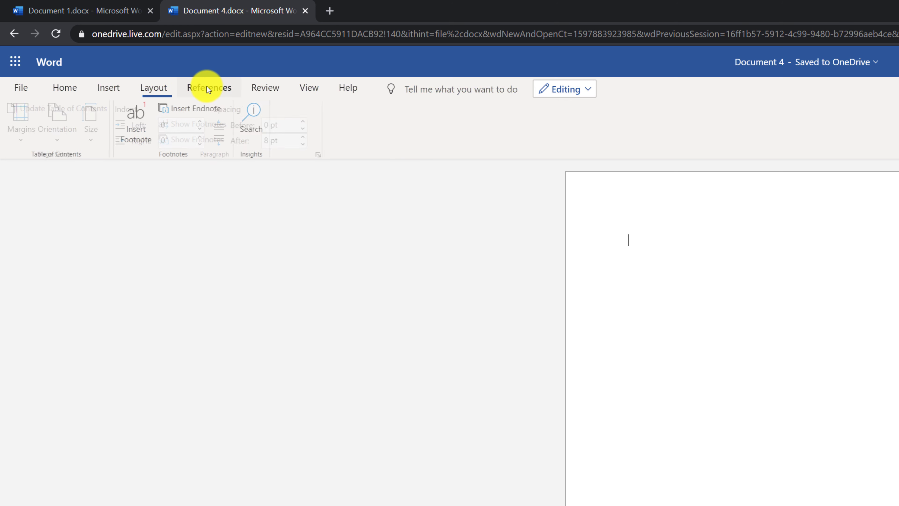
pyautogui.click(264, 86)
pyautogui.click(307, 87)
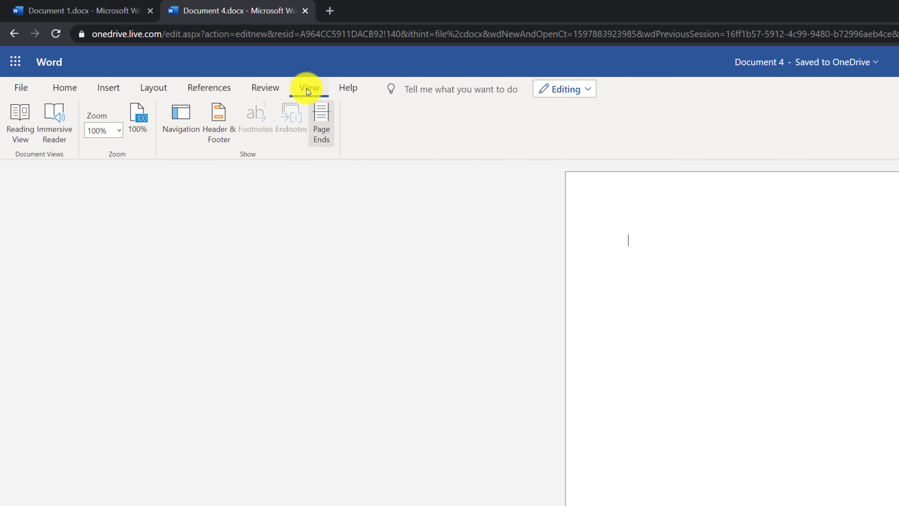
pyautogui.click(350, 87)
pyautogui.click(71, 85)
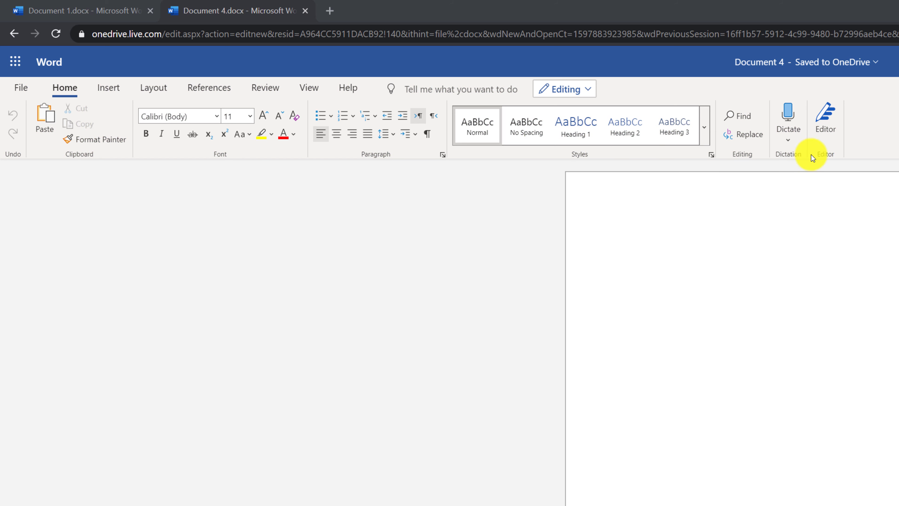
pyautogui.click(108, 87)
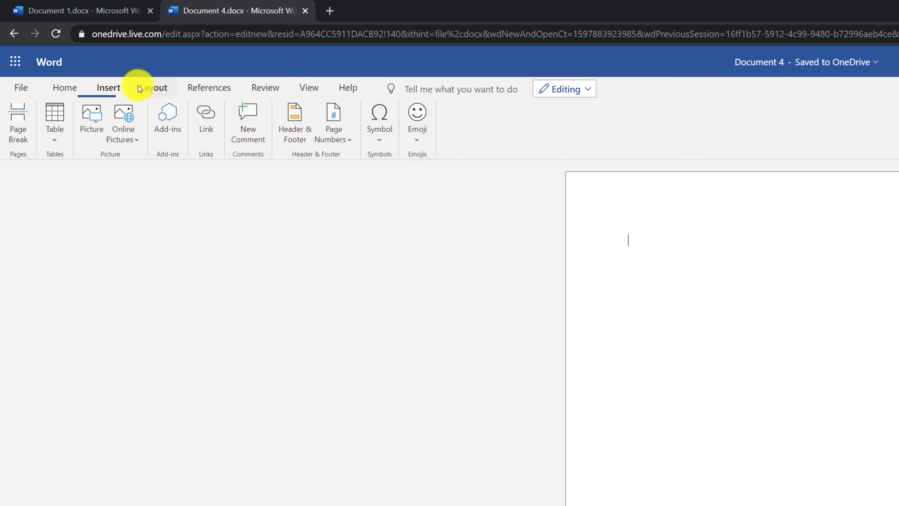
pyautogui.click(155, 85)
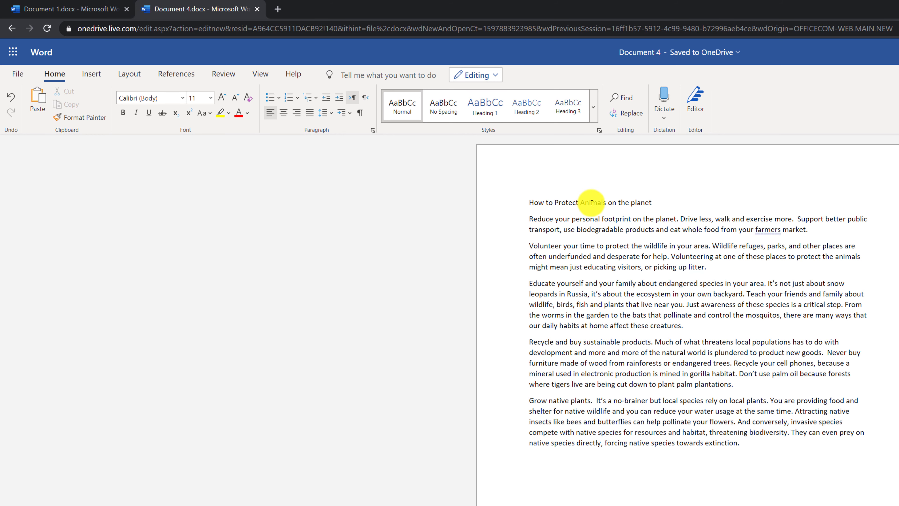
# Step: Apply the Heading 1 style to the title line "How to Protect Animals on the planet"
pyautogui.click(484, 112)
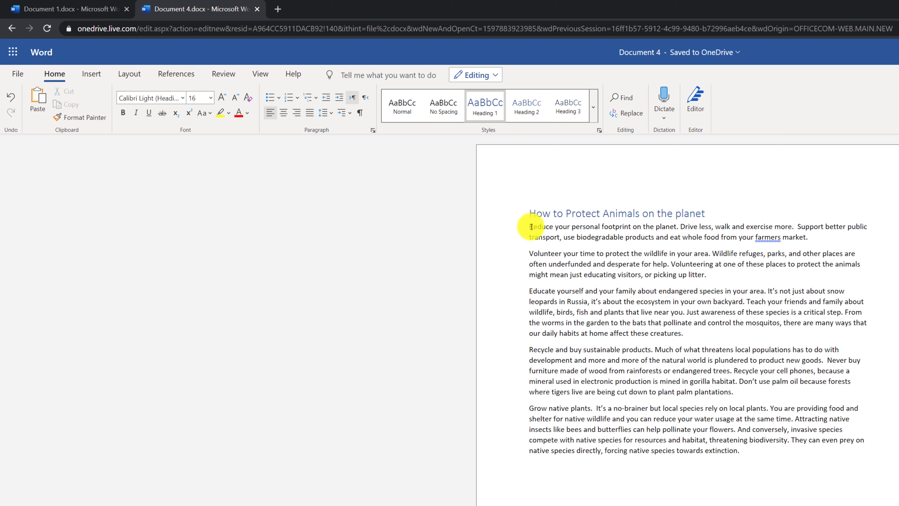
# Step: Make the first body paragraph, starting "Reduce your personal footprint", bold, italic and underlined
pyautogui.moveTo(531, 227); pyautogui.dragTo(814, 243)
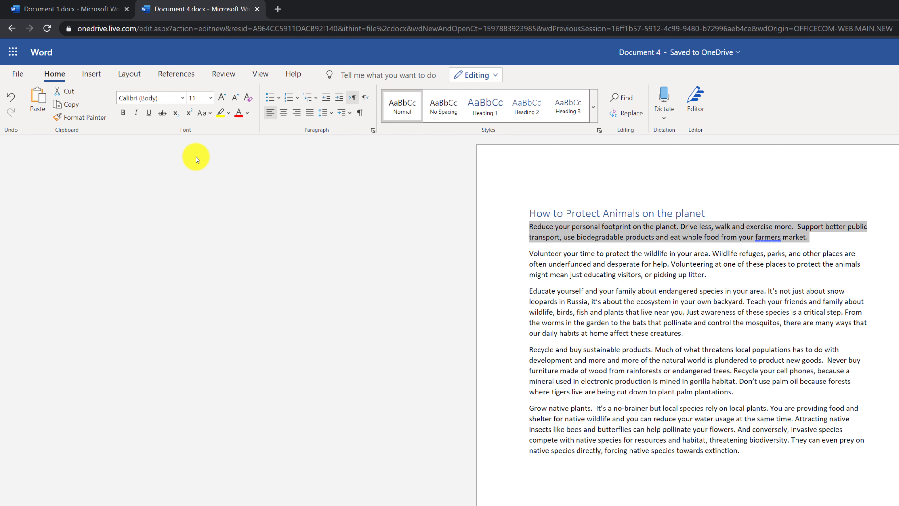
pyautogui.click(123, 113)
pyautogui.click(137, 114)
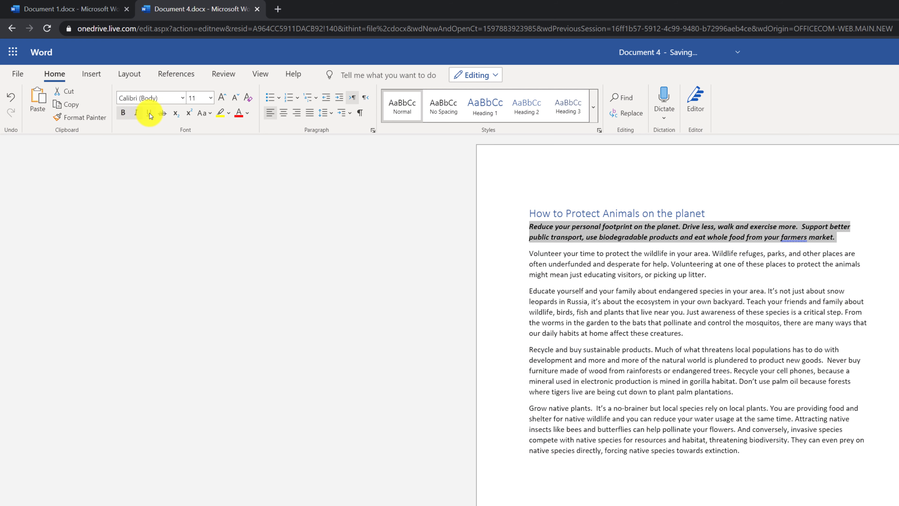
pyautogui.click(150, 113)
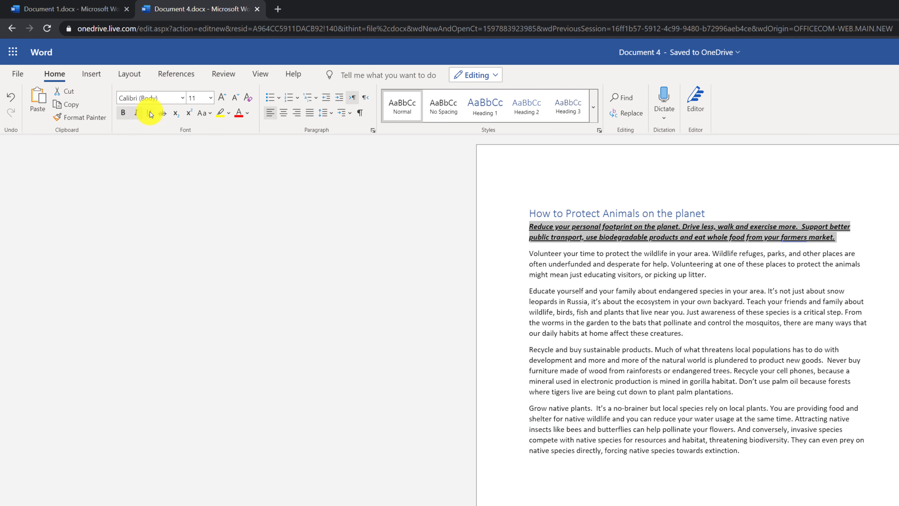
# Step: Remove the italic and underline formatting from the "Reduce your personal footprint" paragraph
pyautogui.click(137, 112)
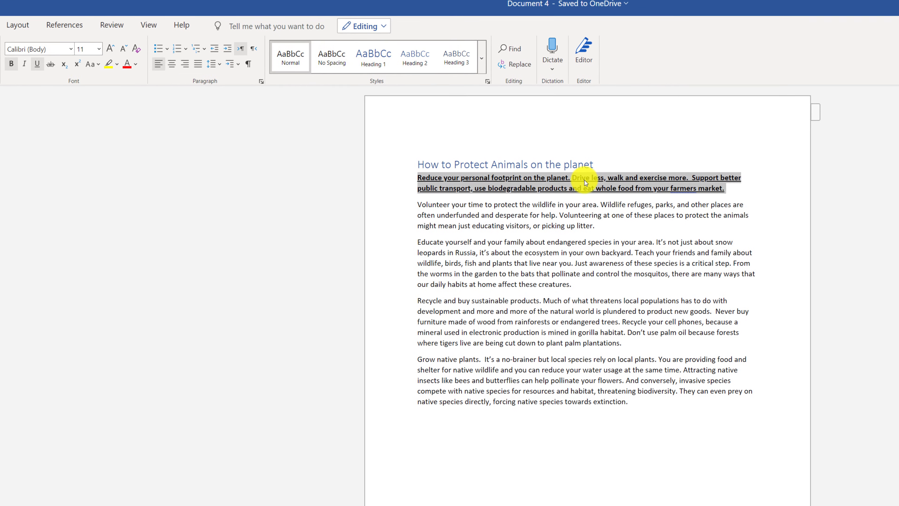
pyautogui.rightClick(585, 180)
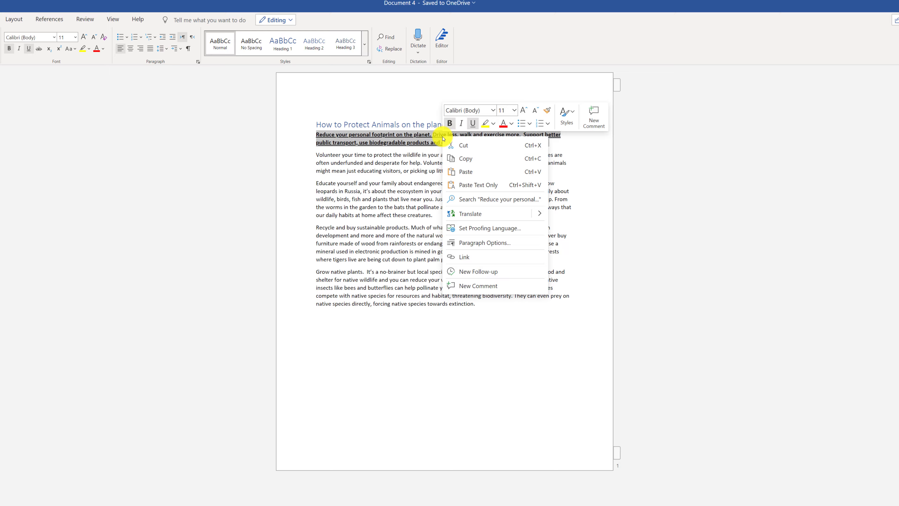
pyautogui.click(472, 123)
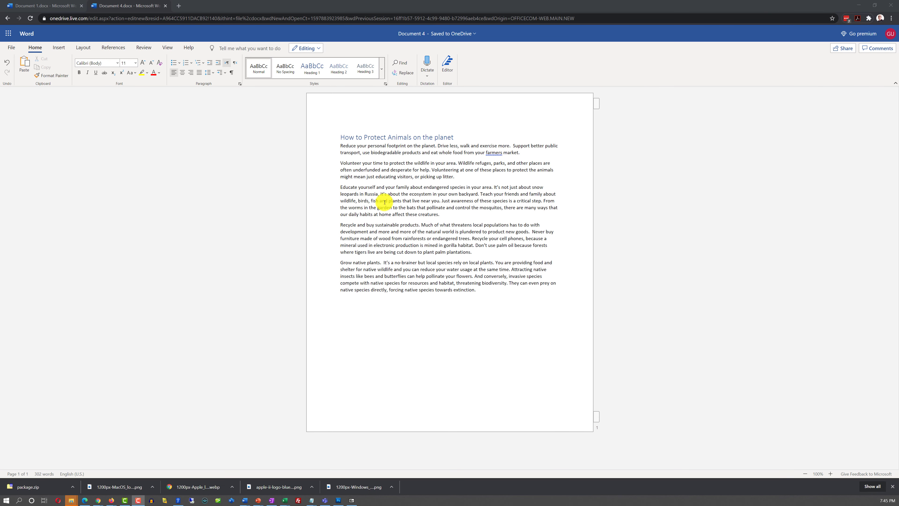
# Step: Copy the "Educate yourself and your family" paragraph and try to paste it on a new line below the last paragraph
pyautogui.moveTo(340, 187); pyautogui.dragTo(472, 217)
pyautogui.hotkey('ctrl', 'c')
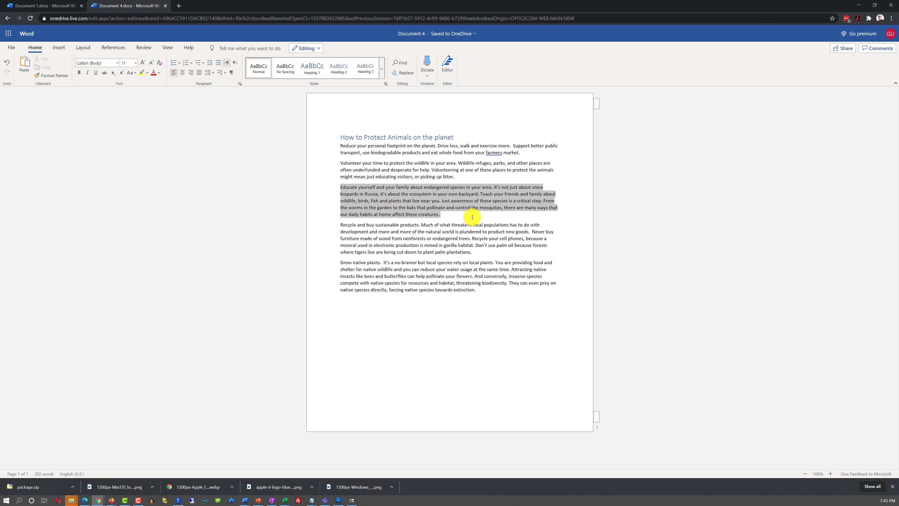
pyautogui.click(47, 67)
pyautogui.click(487, 289)
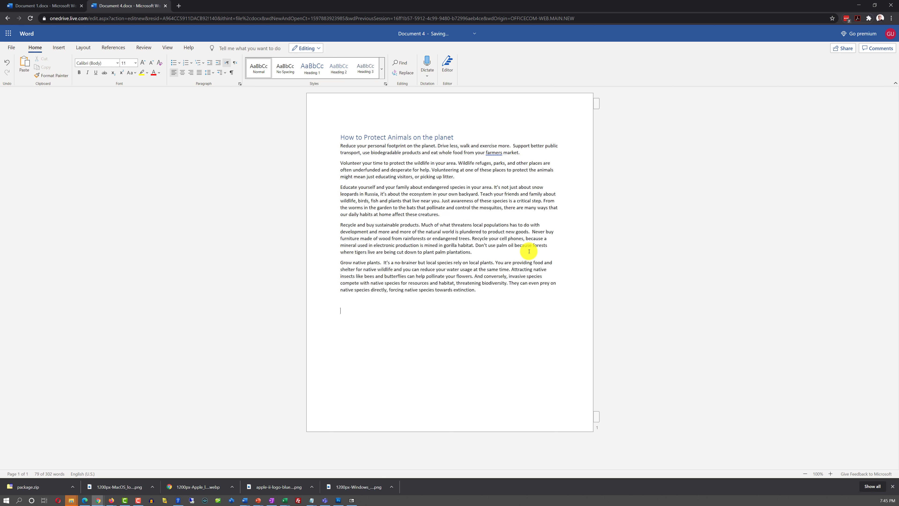
pyautogui.click(25, 65)
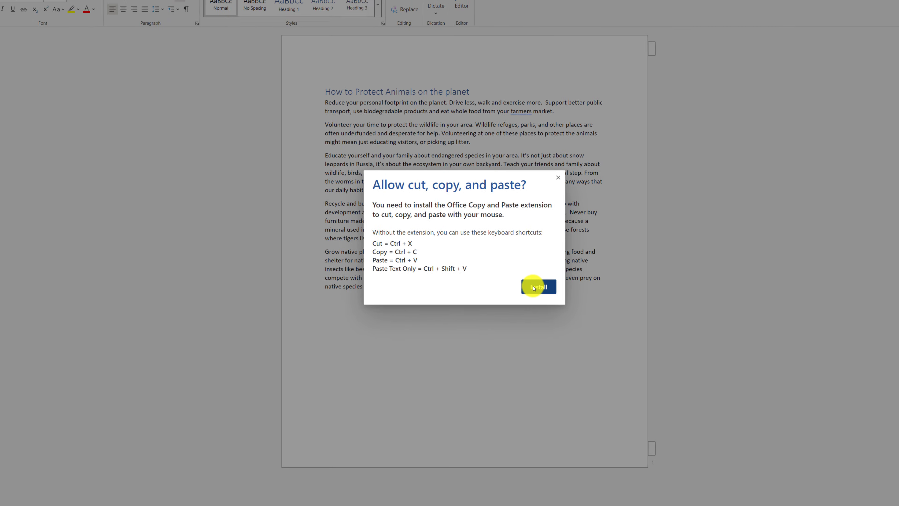
# Step: Install the Office Copy and Paste extension from the Chrome Web Store and paste the copied paragraph at the document's end
pyautogui.click(534, 288)
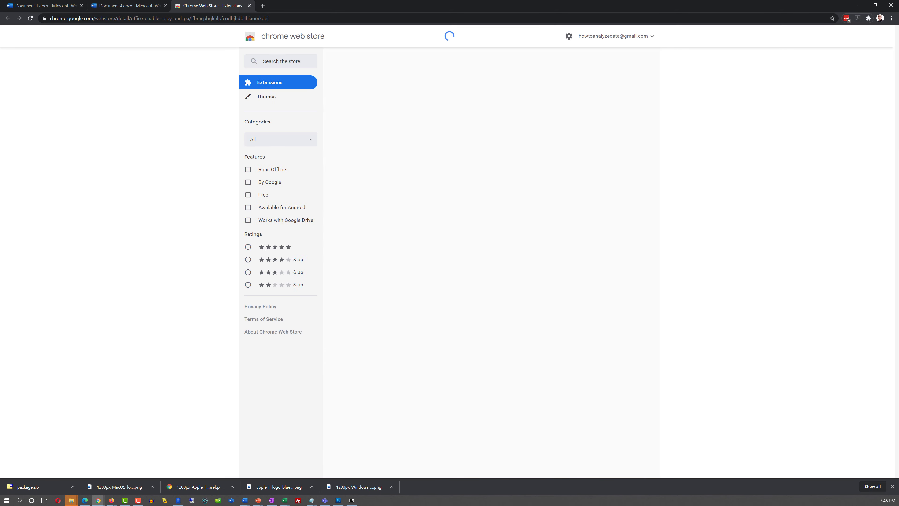
pyautogui.click(598, 84)
pyautogui.click(461, 76)
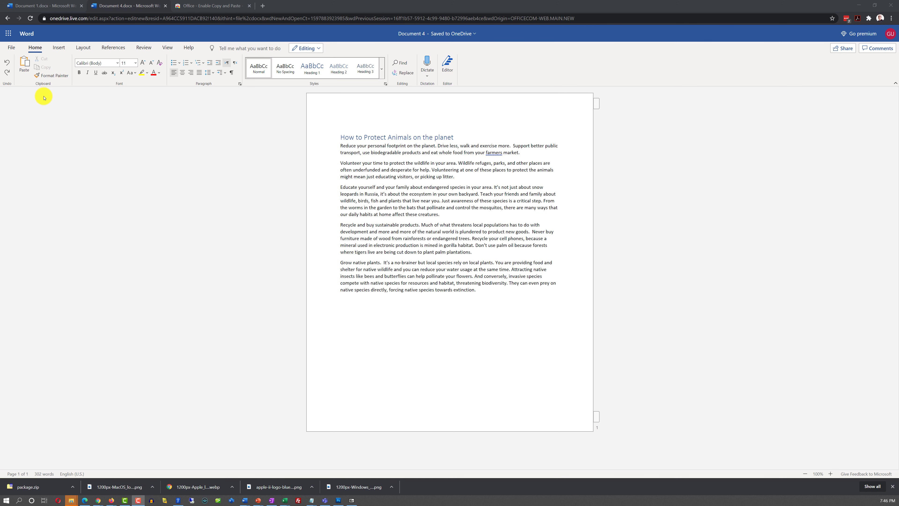
pyautogui.click(27, 66)
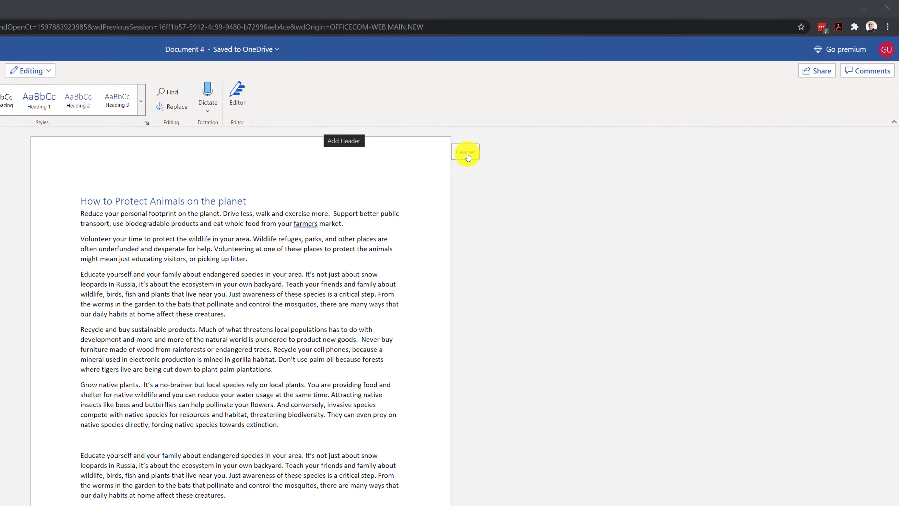
# Step: Add a page header with "August 31" in the first section and "Protecting the environment" in the middle section
pyautogui.click(520, 135)
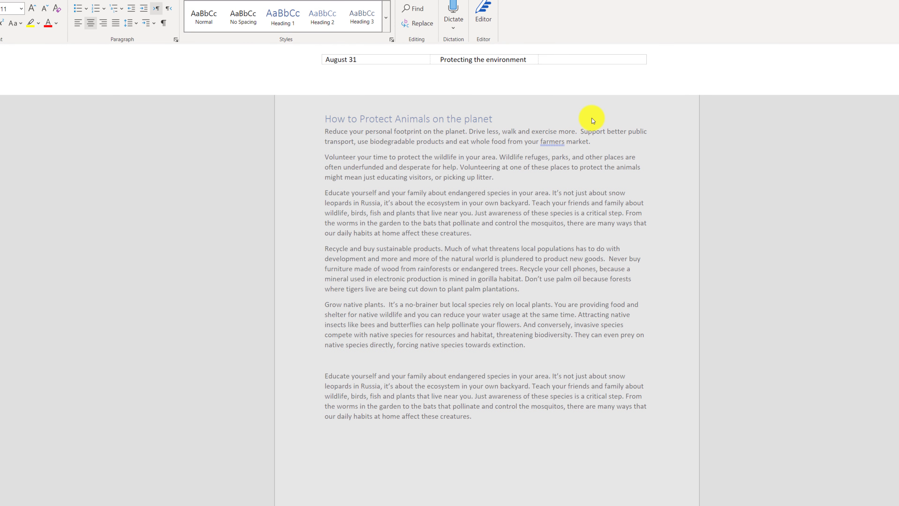
pyautogui.doubleClick(601, 113)
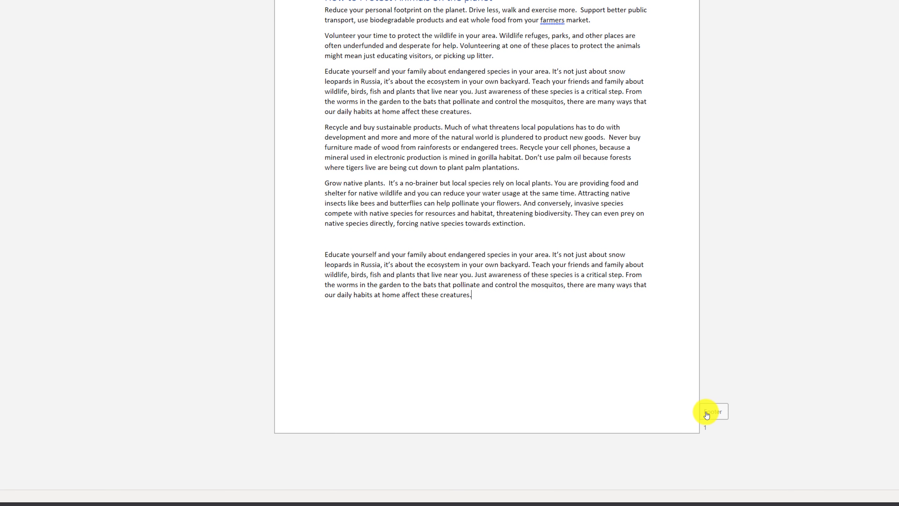
# Step: Add a centred page number to the footer and return to the document body
pyautogui.click(715, 417)
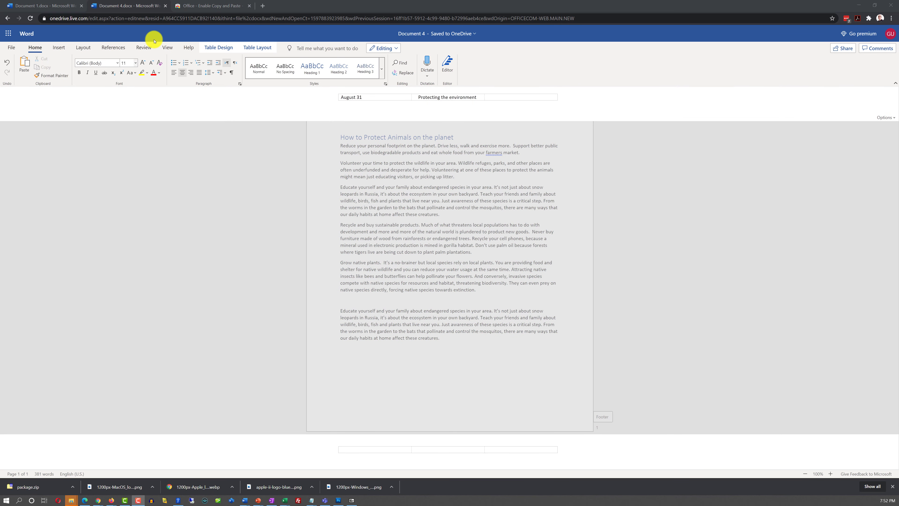
pyautogui.click(59, 49)
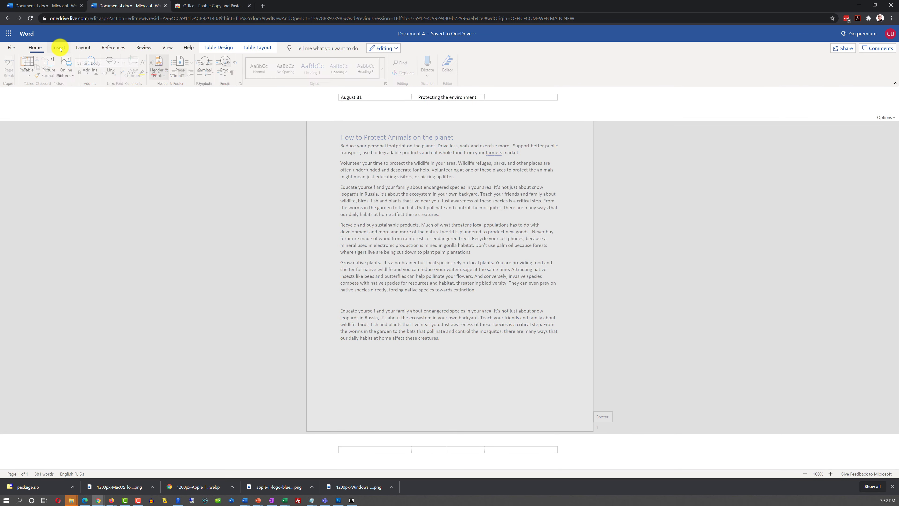
pyautogui.click(181, 75)
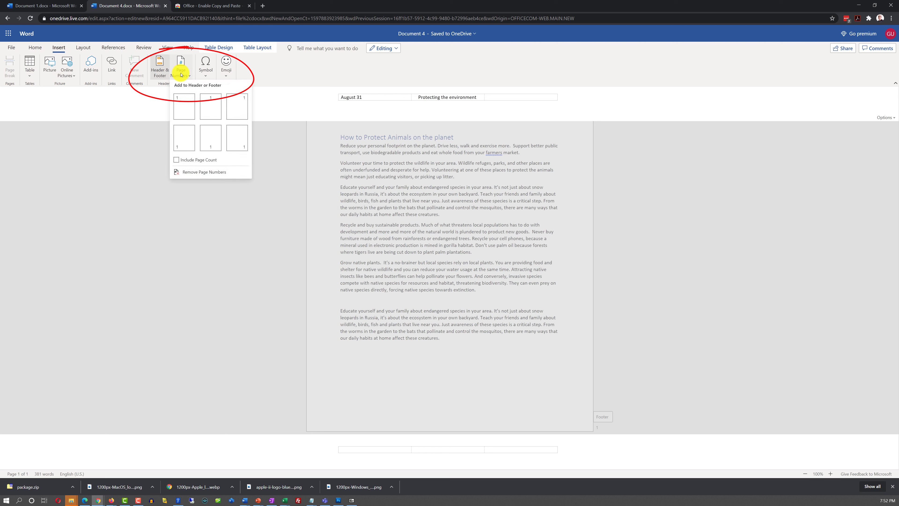
pyautogui.click(209, 143)
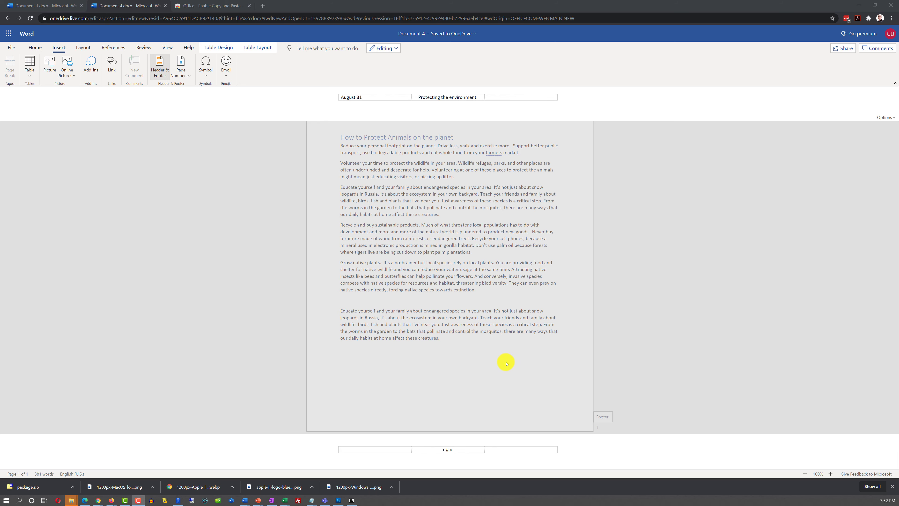
pyautogui.doubleClick(506, 364)
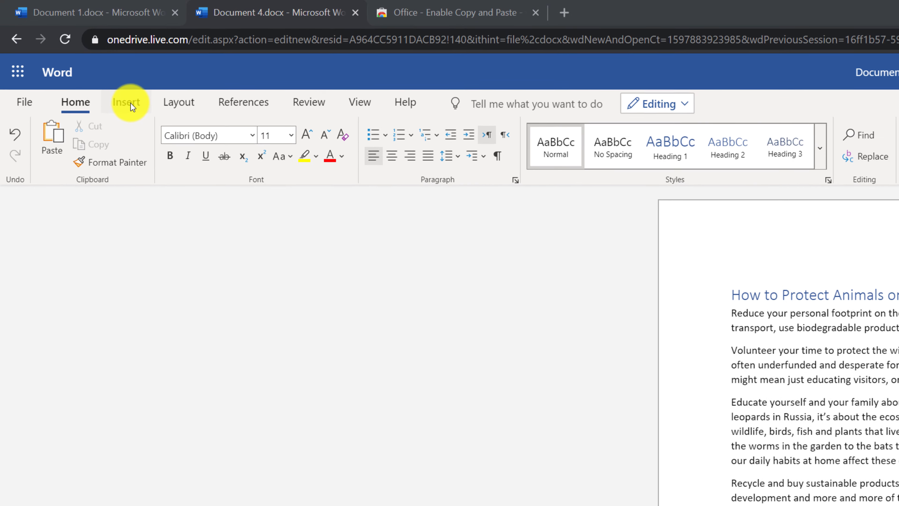
# Step: Insert a table with six columns and six rows below the last paragraph and enter "Employee Name" in its first cell
pyautogui.click(130, 104)
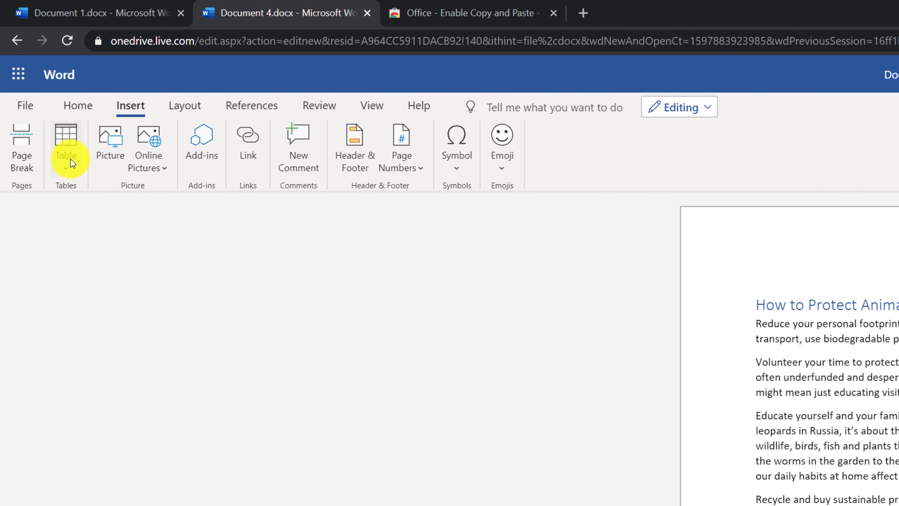
pyautogui.click(70, 158)
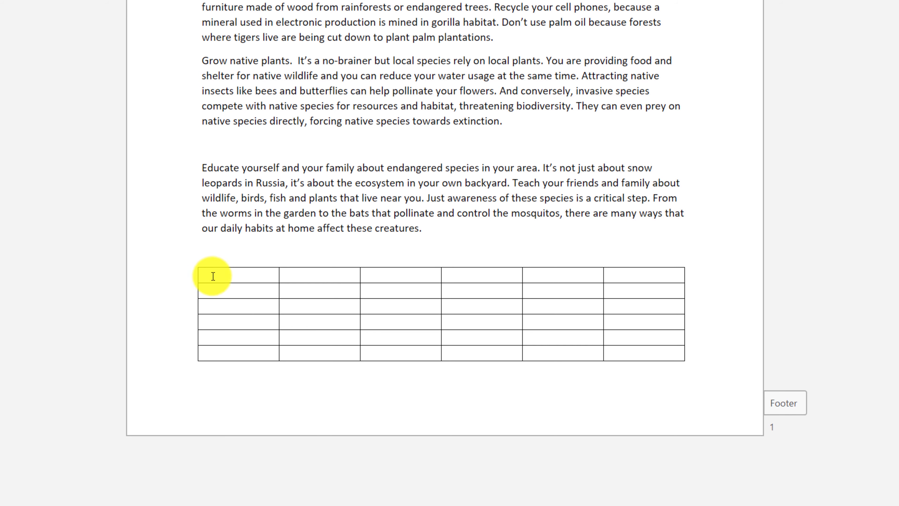
pyautogui.click(215, 276)
pyautogui.write('Employee Name')
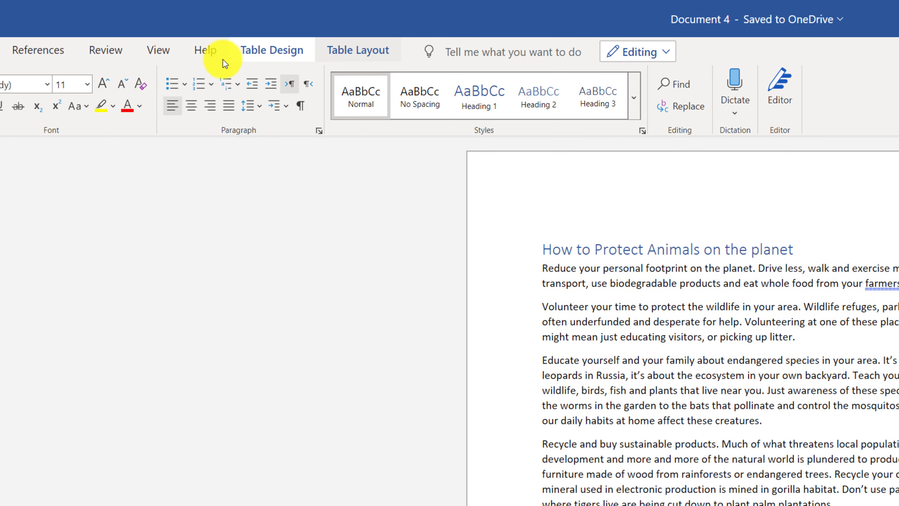
# Step: Try several blue grid styles on the employee table and keep one with light-blue banded rows and bold black headings
pyautogui.click(270, 52)
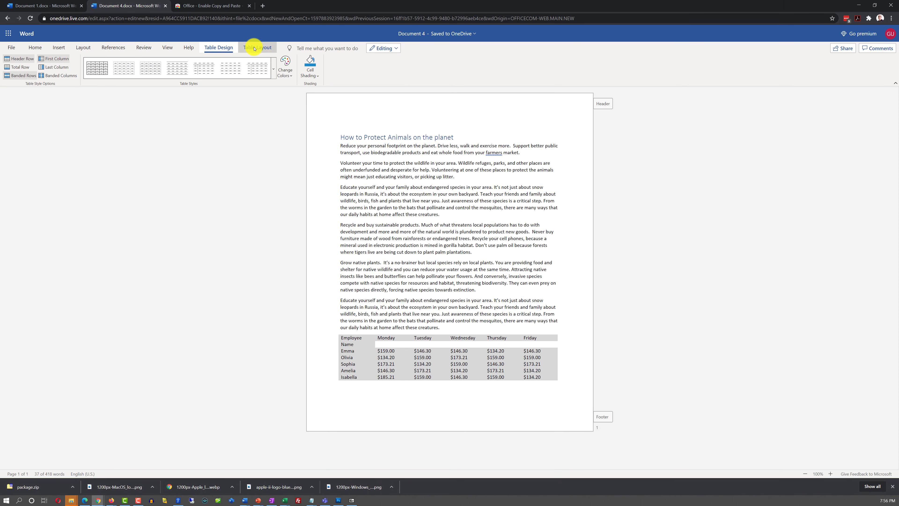
pyautogui.click(254, 49)
pyautogui.click(218, 48)
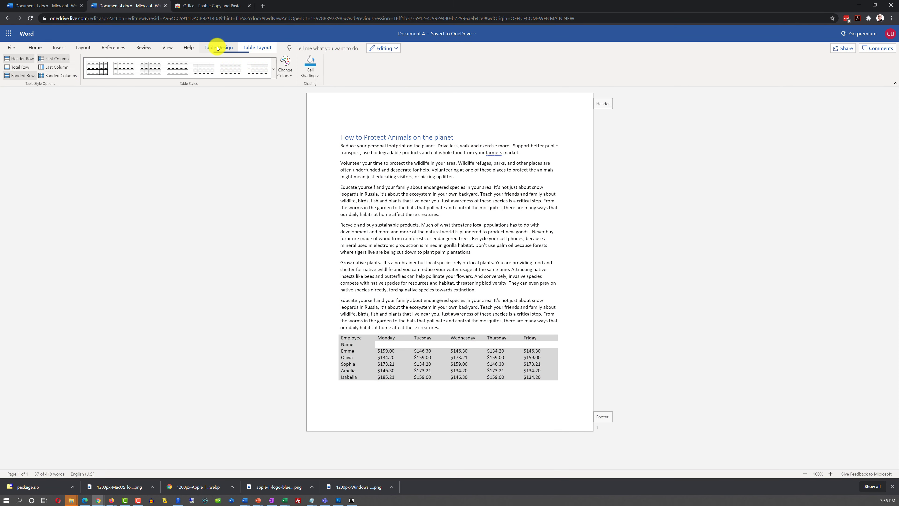
pyautogui.click(275, 72)
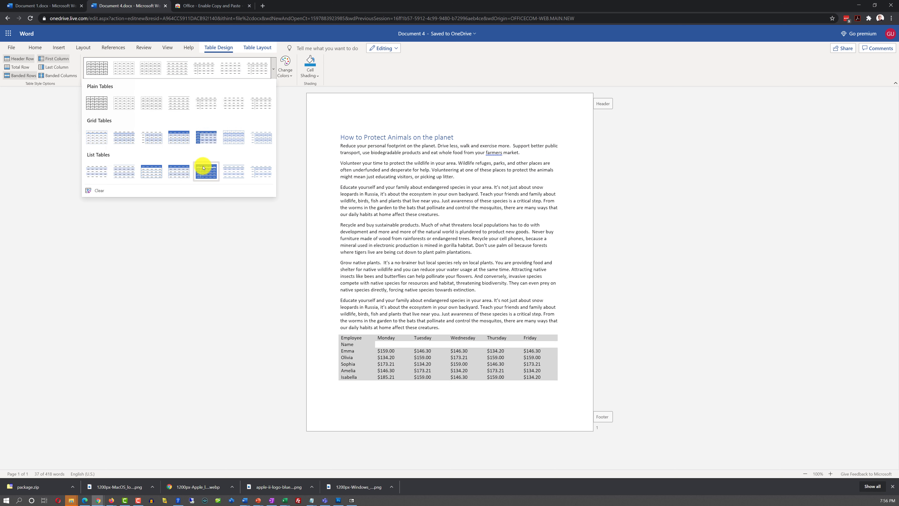
pyautogui.click(182, 144)
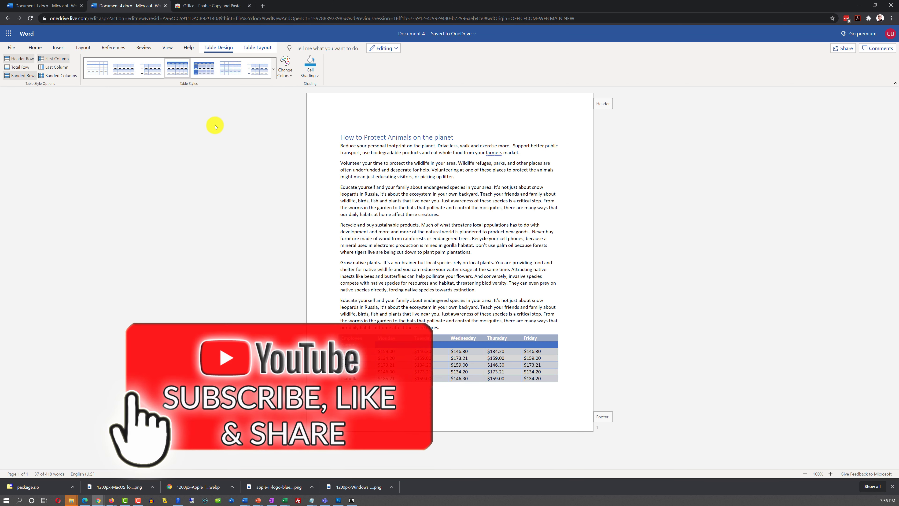
pyautogui.click(236, 72)
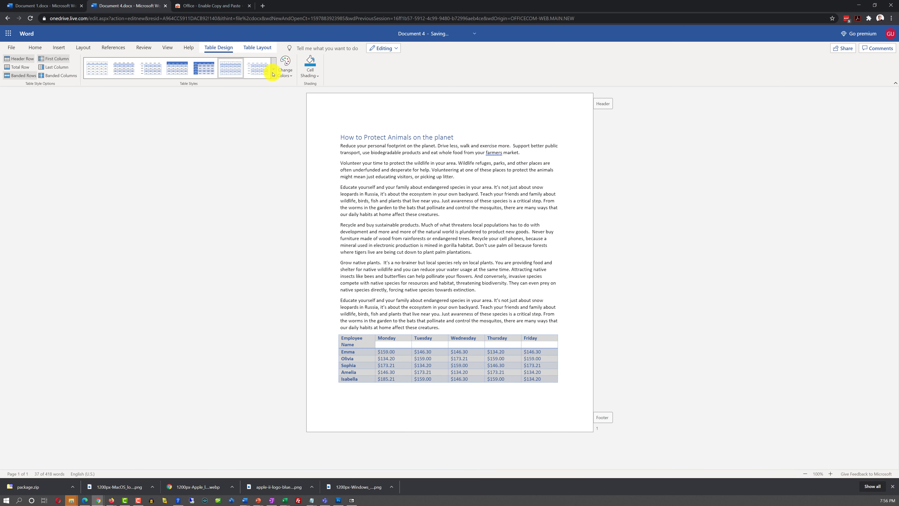
pyautogui.click(256, 73)
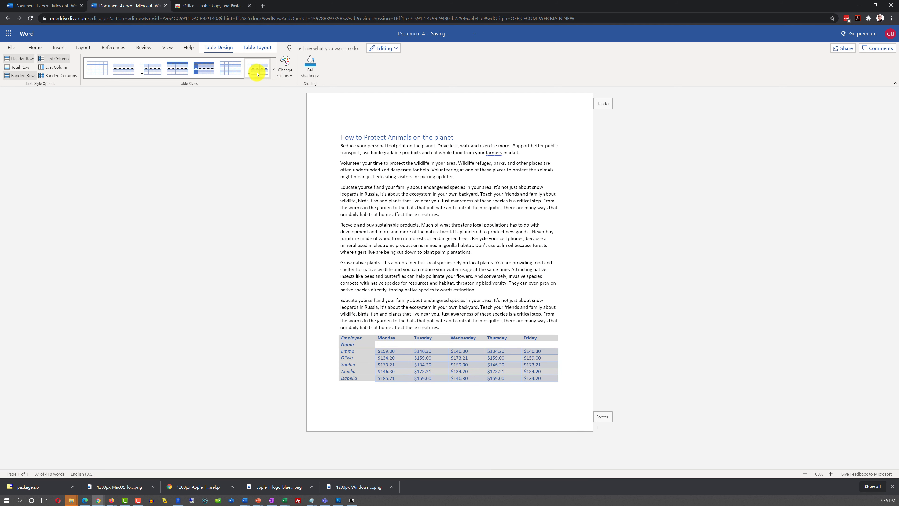
pyautogui.click(274, 74)
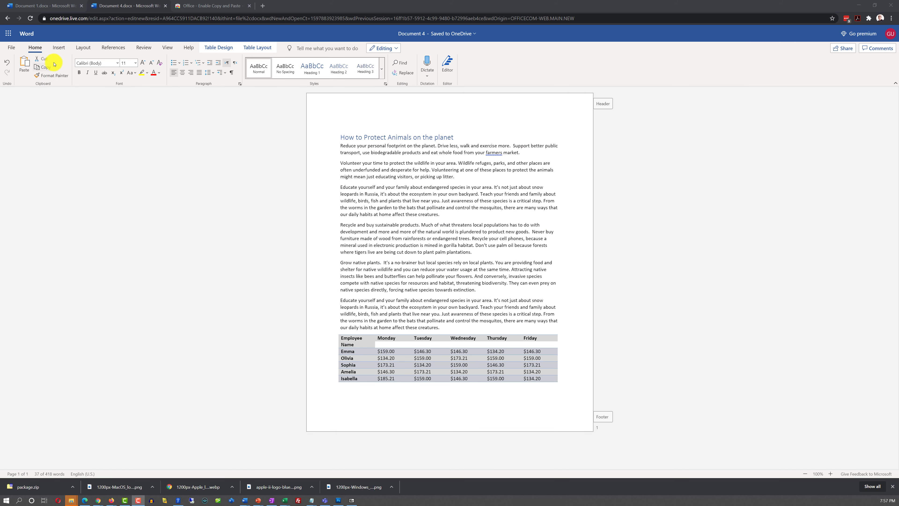
pyautogui.click(246, 240)
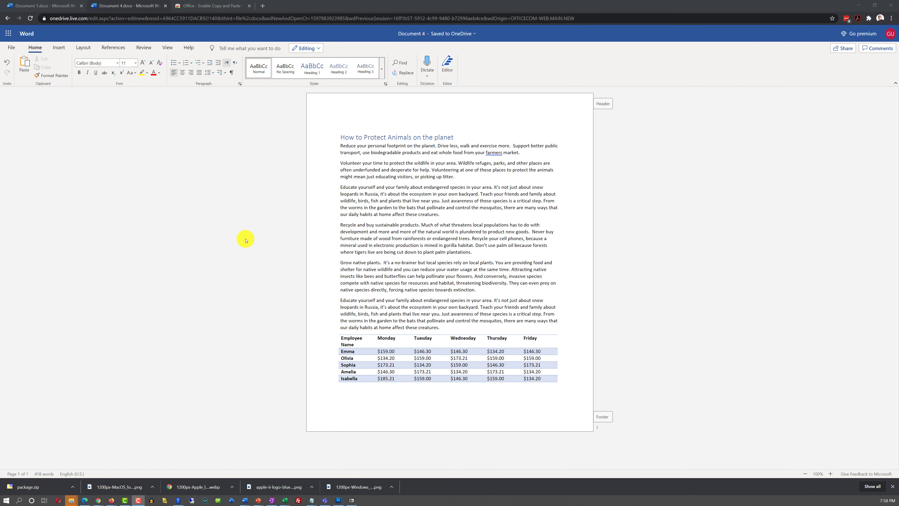
# Step: Insert the cartoon airplane from the online Airplane pictures on a new line below the third paragraph, and look through the available picture styles
pyautogui.click(443, 216)
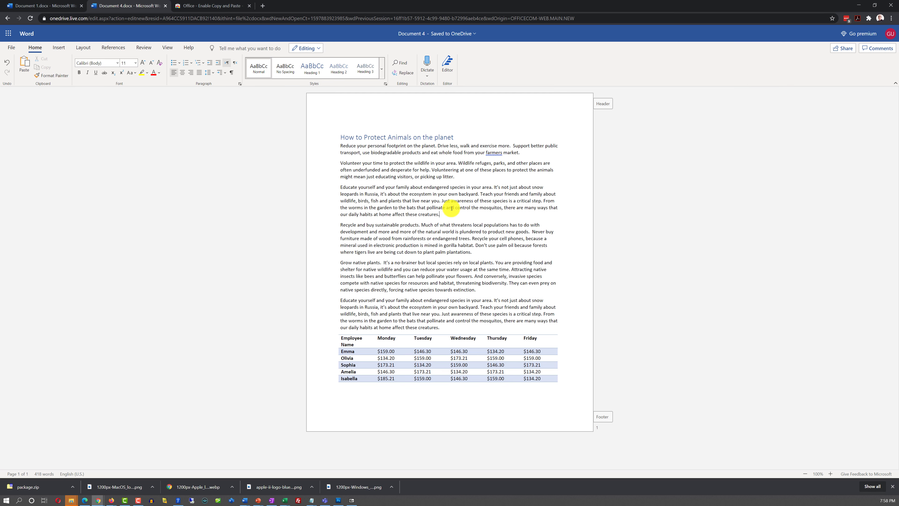
pyautogui.press('Return')
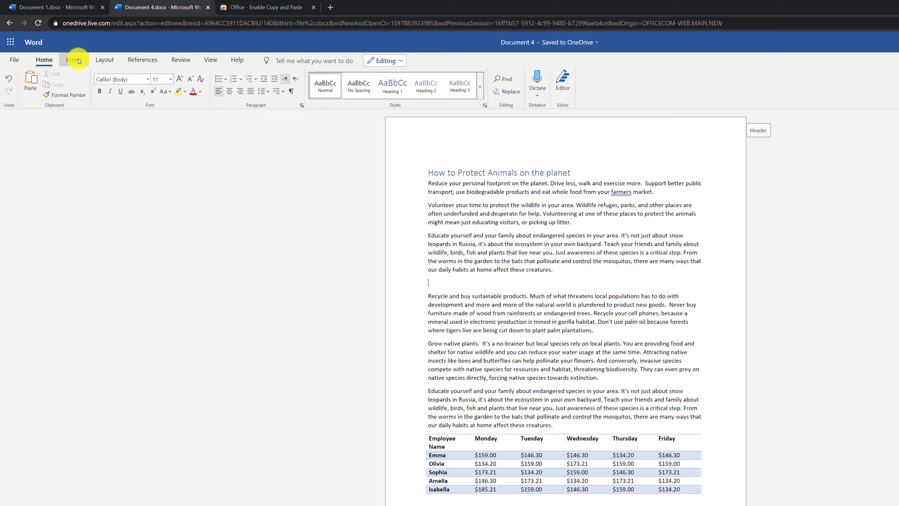
pyautogui.click(79, 61)
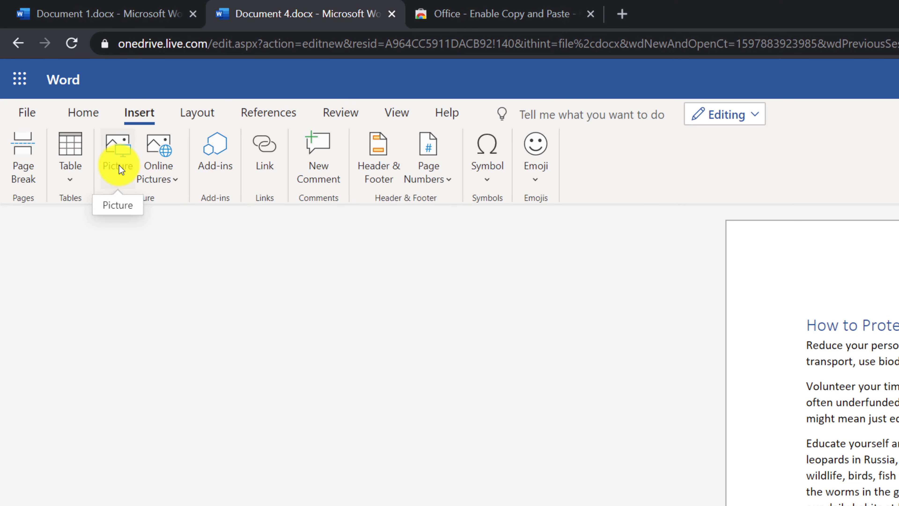
pyautogui.click(171, 181)
pyautogui.click(178, 225)
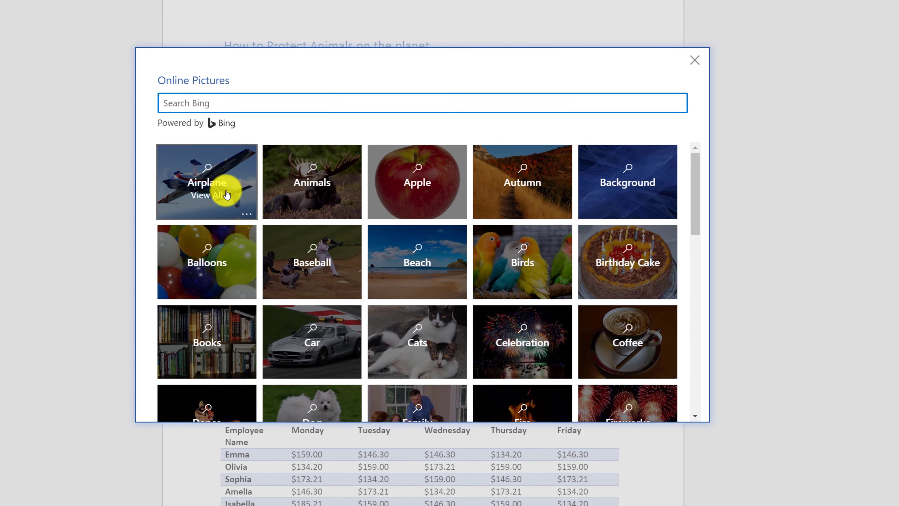
pyautogui.click(225, 192)
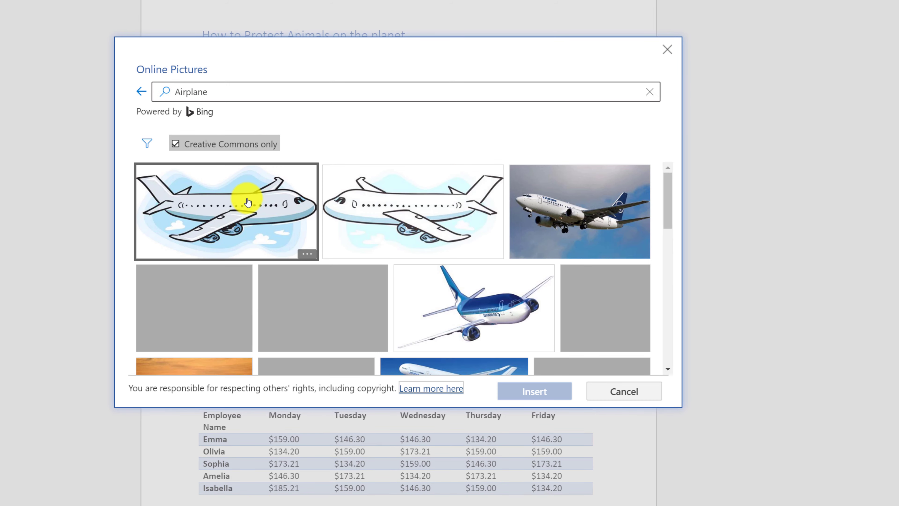
pyautogui.click(248, 202)
pyautogui.click(526, 391)
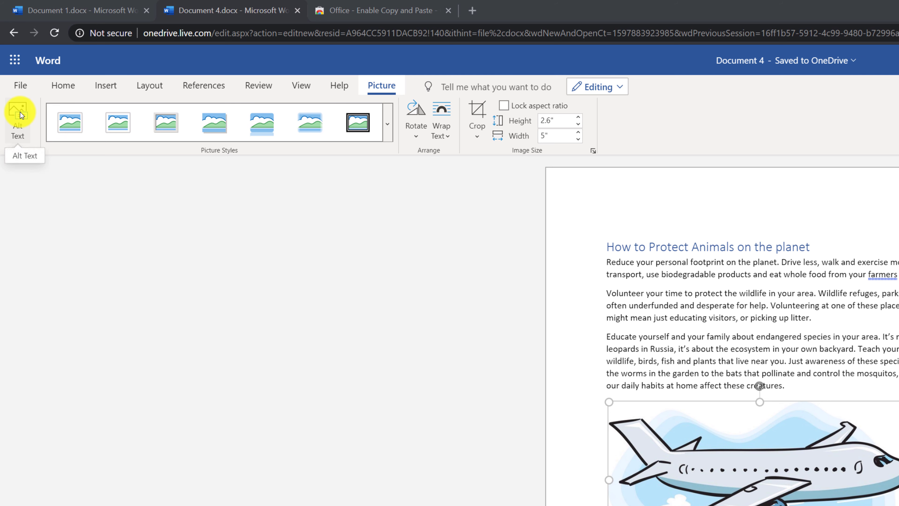
pyautogui.click(387, 128)
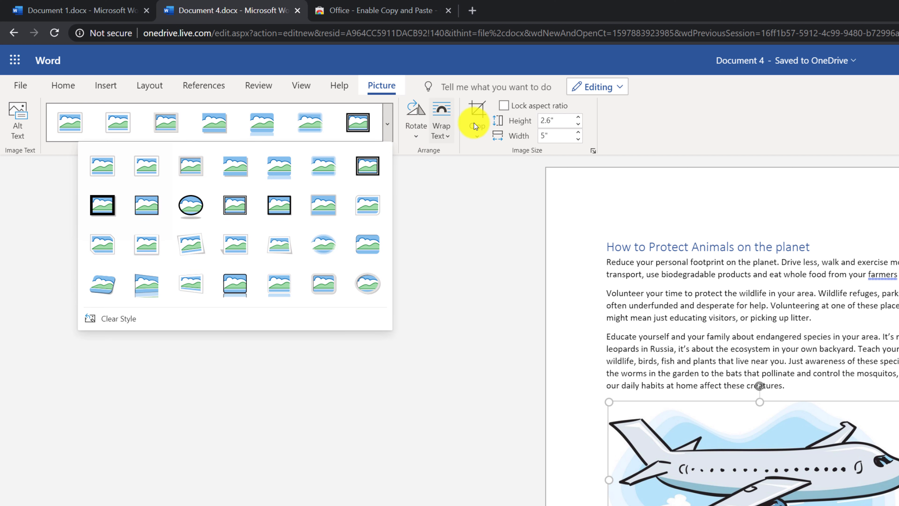
pyautogui.click(529, 106)
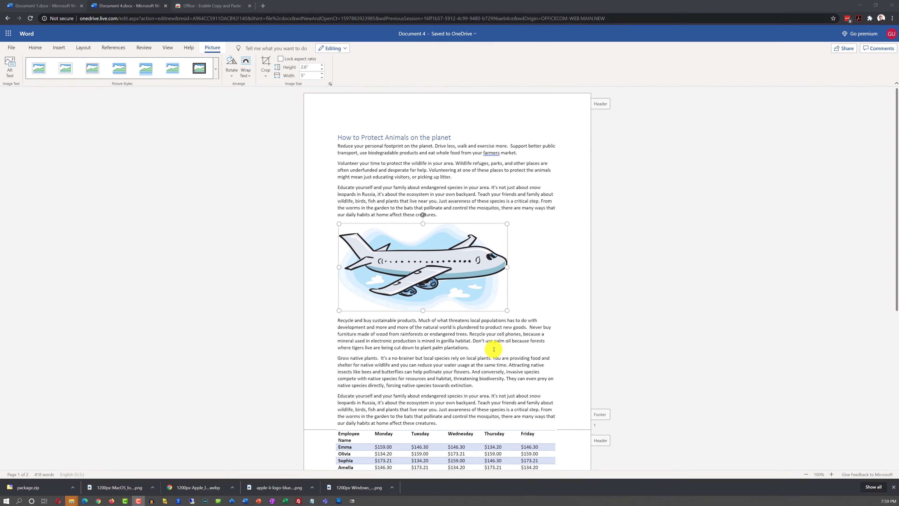
# Step: Insert a page break before the last paragraph so that it starts a new page together with the employee table
pyautogui.scroll(-2, 494, 349)
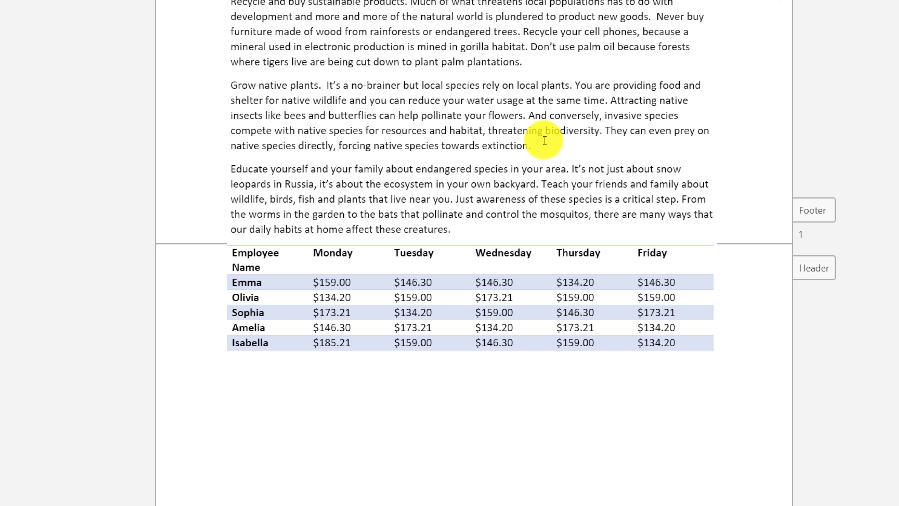
pyautogui.click(473, 314)
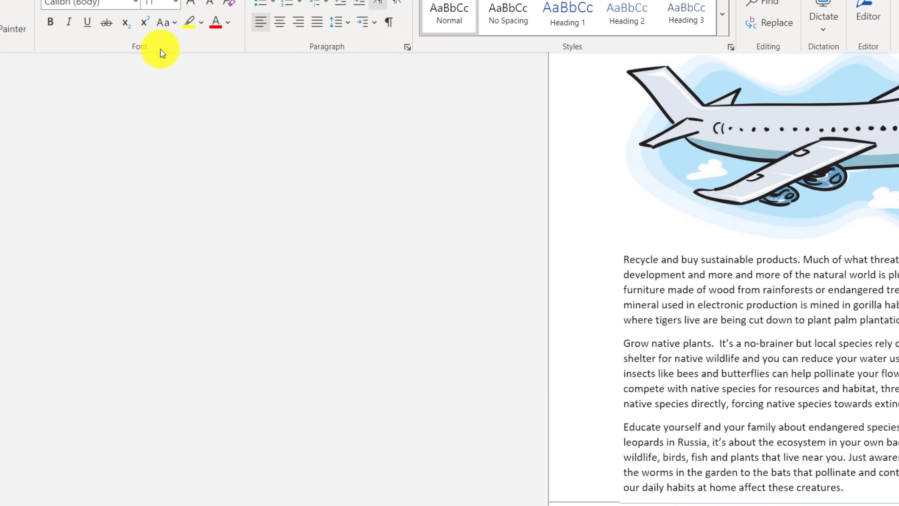
pyautogui.click(132, 48)
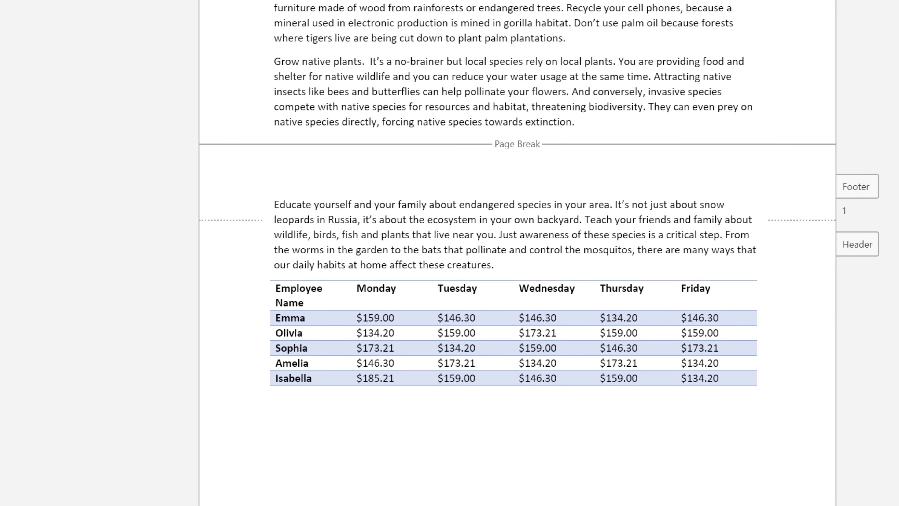
pyautogui.scroll(3, 517, 253)
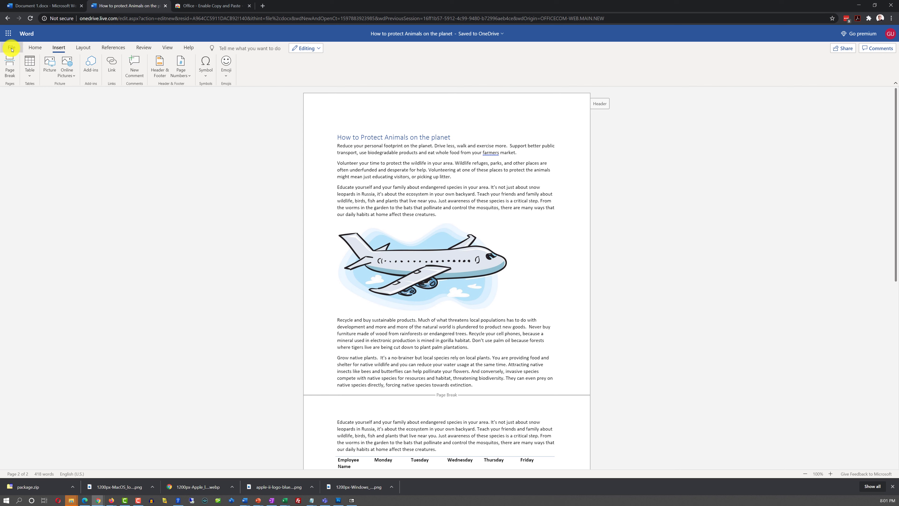
# Step: View the document's save-as options and start printing the document
pyautogui.click(12, 48)
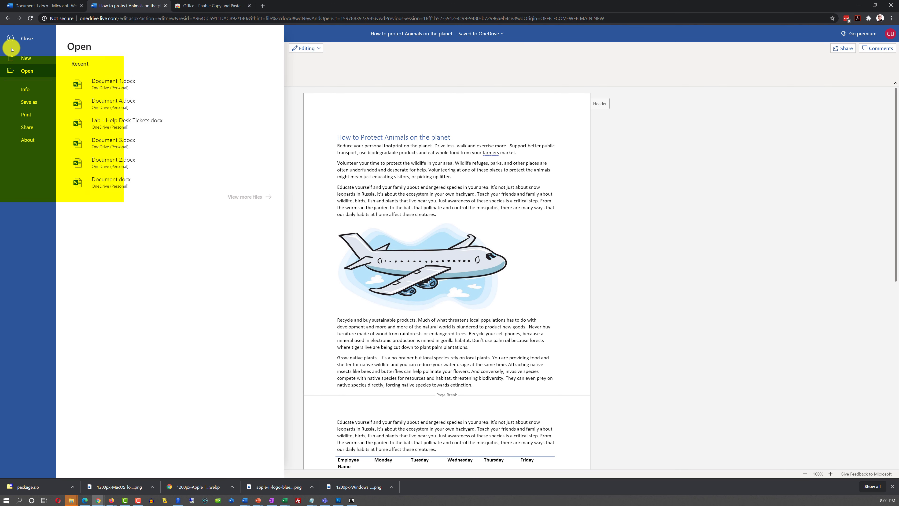
pyautogui.click(31, 102)
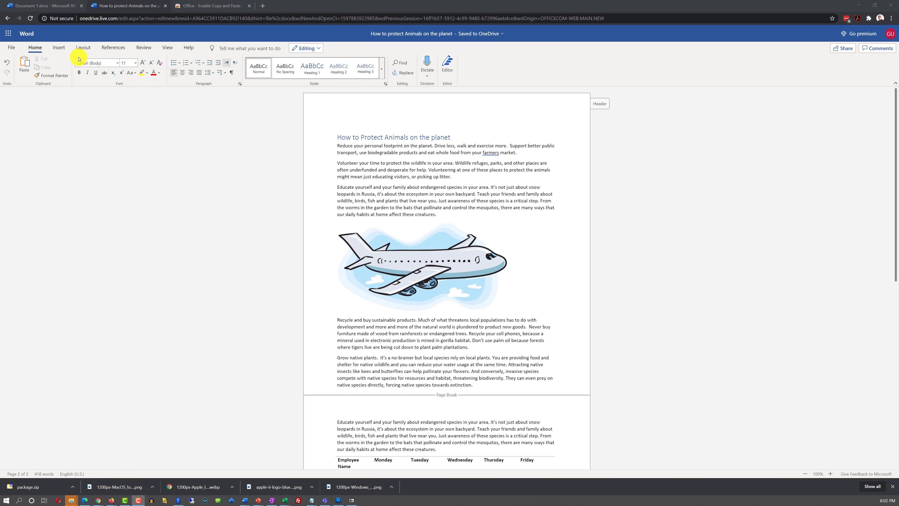
pyautogui.click(14, 48)
pyautogui.click(26, 113)
pyautogui.click(103, 69)
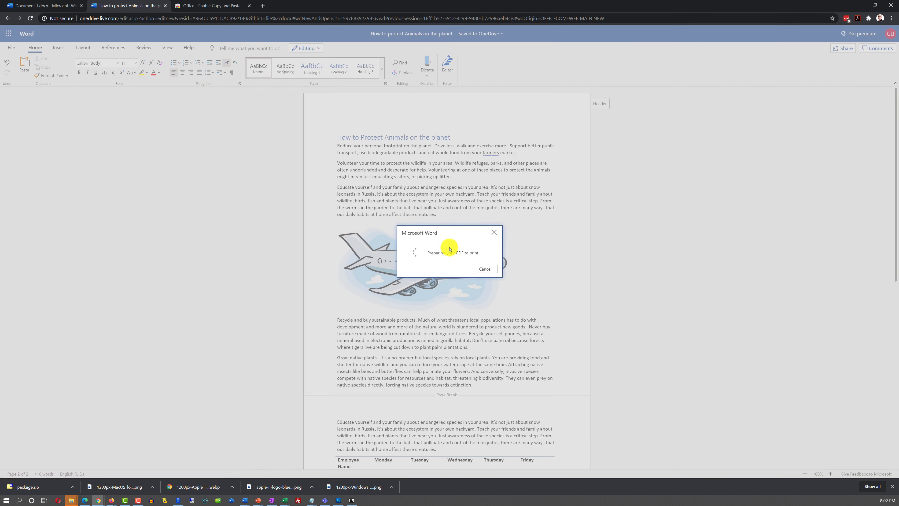
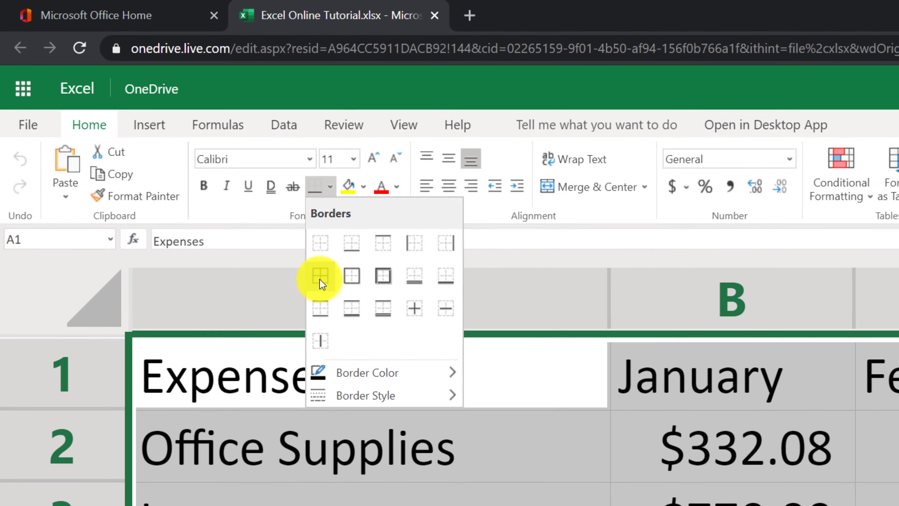
# Step: In the Excel Online Tutorial workbook, apply all borders to the expenses table in A1:G7
pyautogui.click(369, 319)
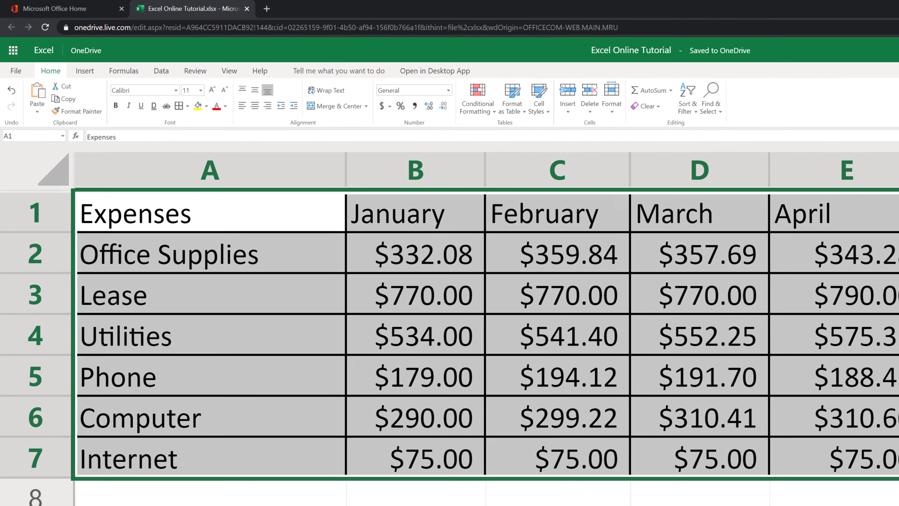
pyautogui.click(239, 417)
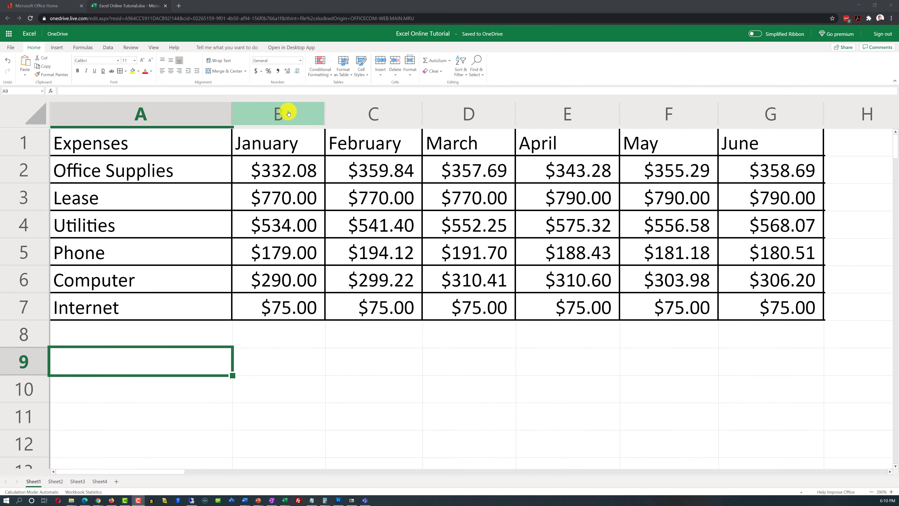
# Step: Centre the contents of columns B through G, trying left alignment in between
pyautogui.moveTo(289, 114); pyautogui.dragTo(737, 150)
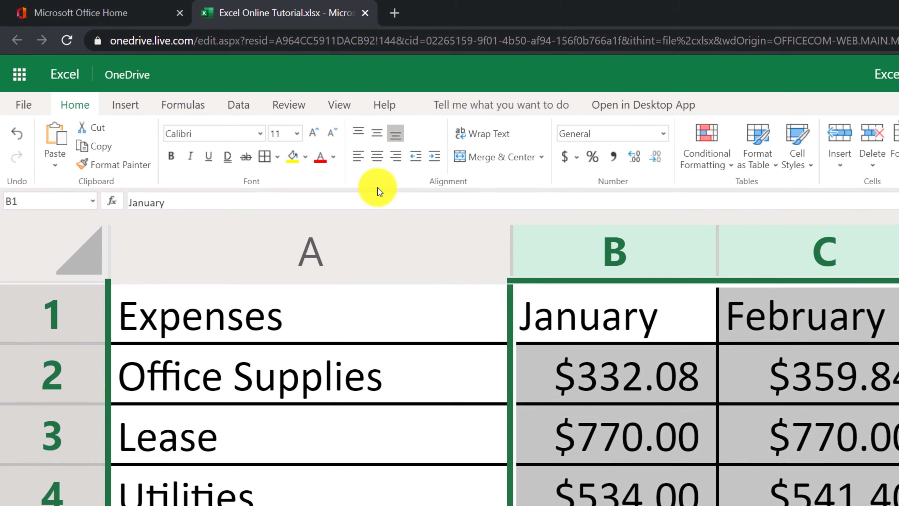
pyautogui.click(378, 161)
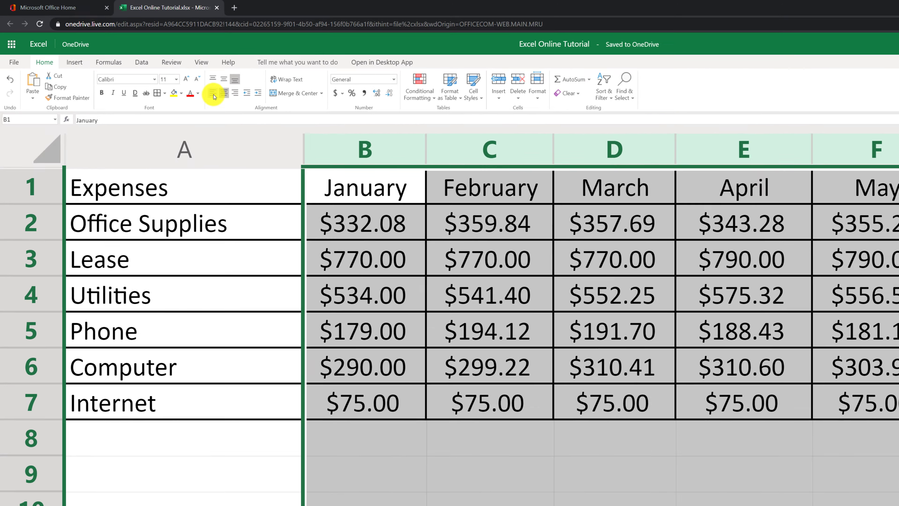
pyautogui.click(319, 139)
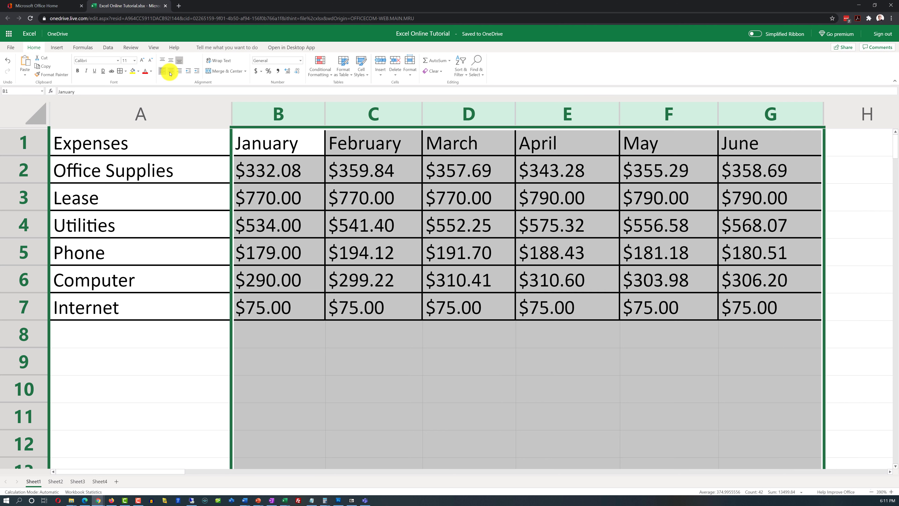
pyautogui.click(171, 72)
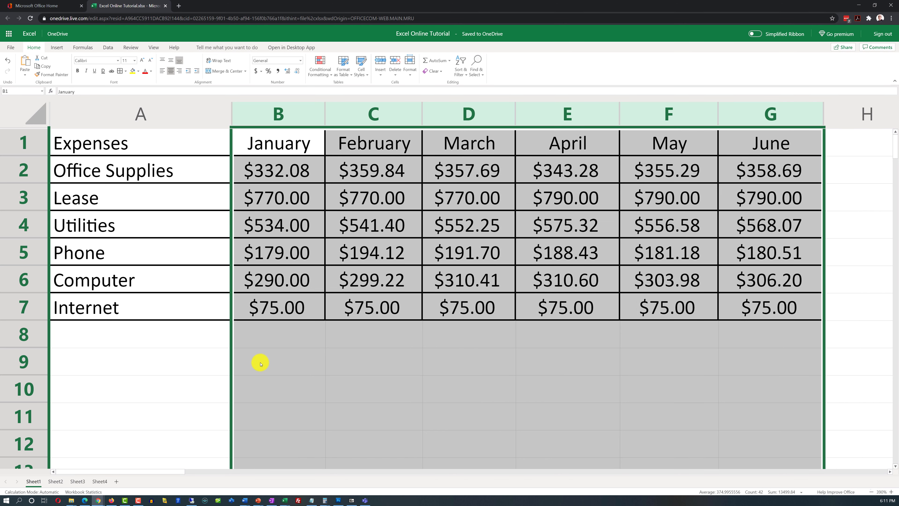
pyautogui.click(278, 333)
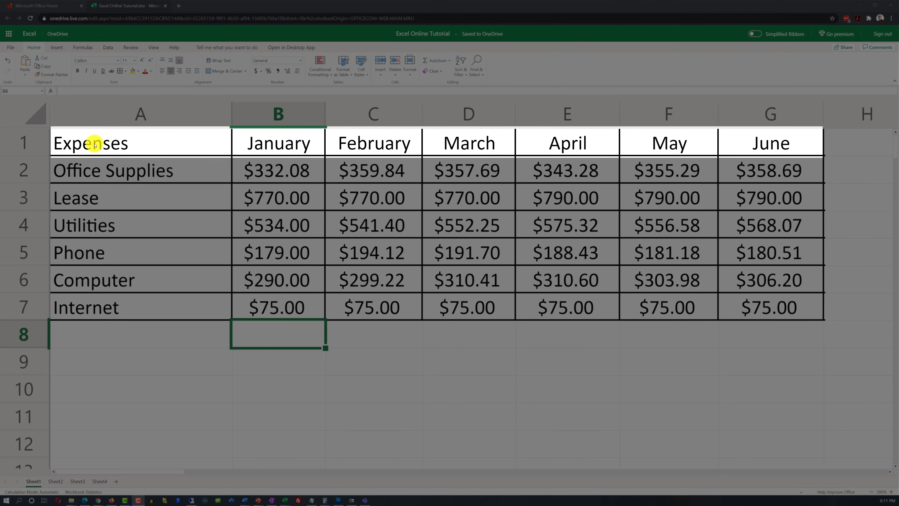
# Step: Fill the header cells A1:G1 with light gold and make their text bold
pyautogui.moveTo(109, 145); pyautogui.dragTo(779, 142)
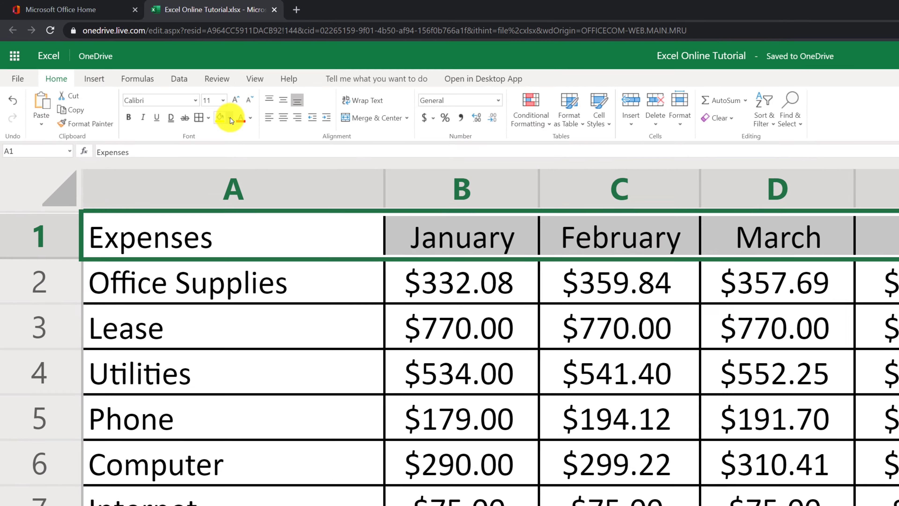
pyautogui.click(142, 73)
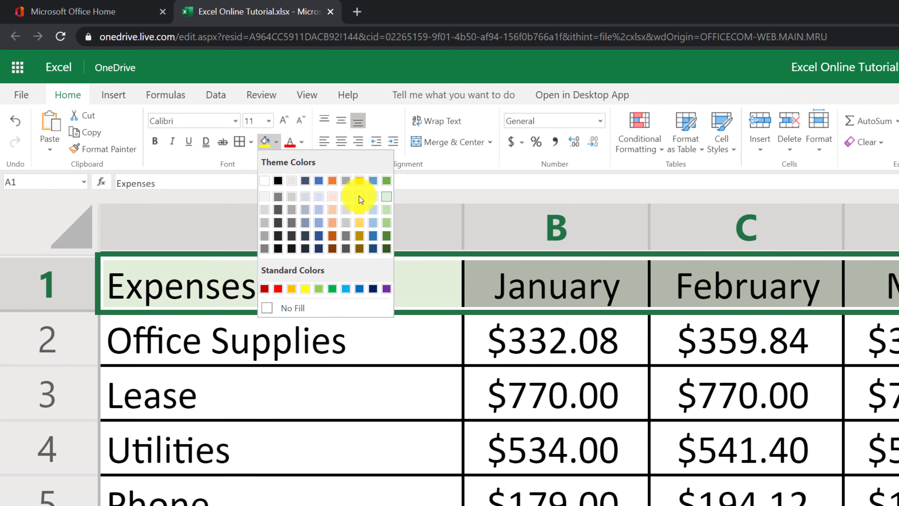
pyautogui.click(335, 183)
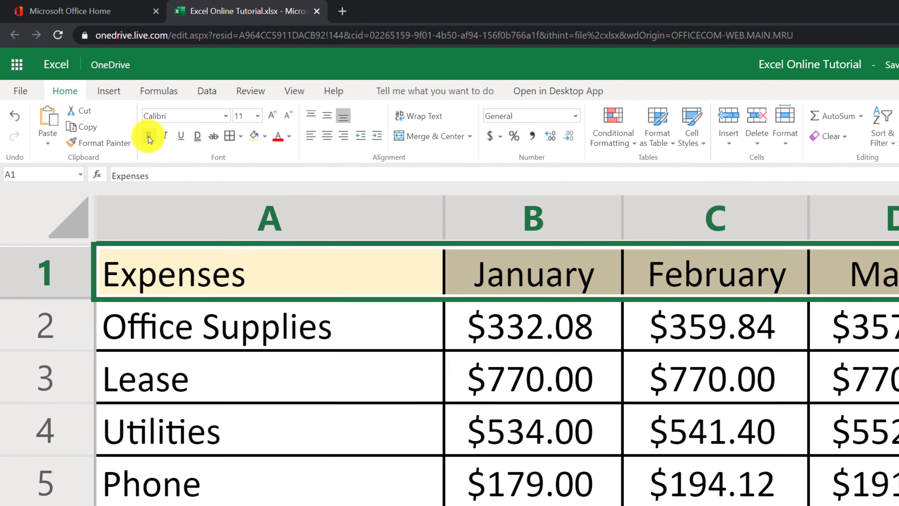
pyautogui.click(155, 141)
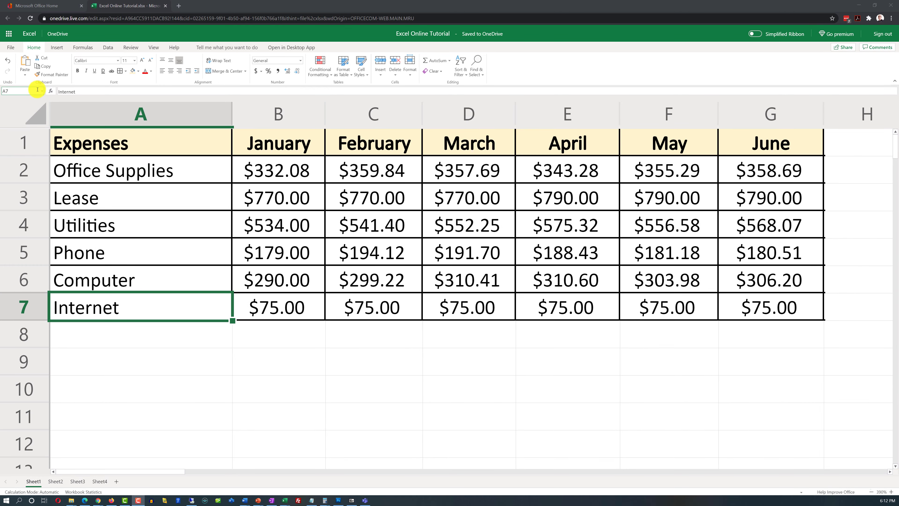
# Step: Add filters to the whole header row 1 of the expenses table
pyautogui.click(36, 143)
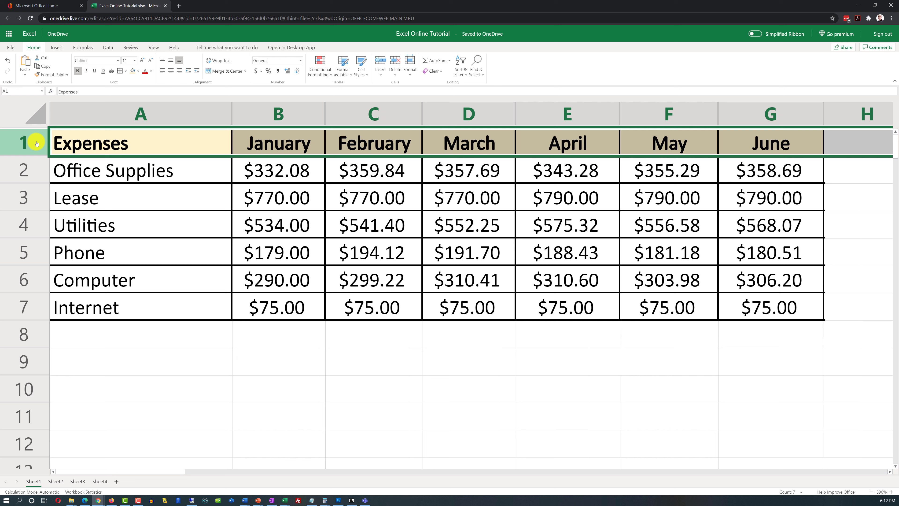
pyautogui.click(461, 77)
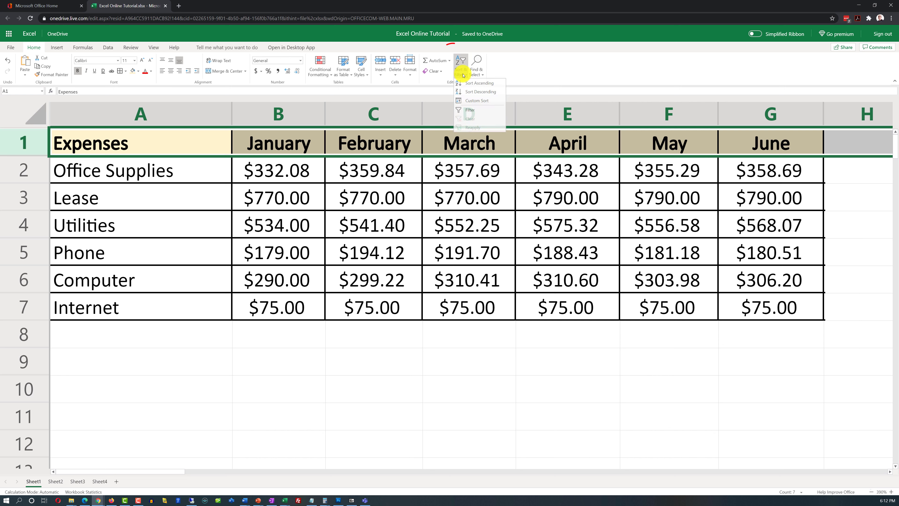
pyautogui.click(467, 110)
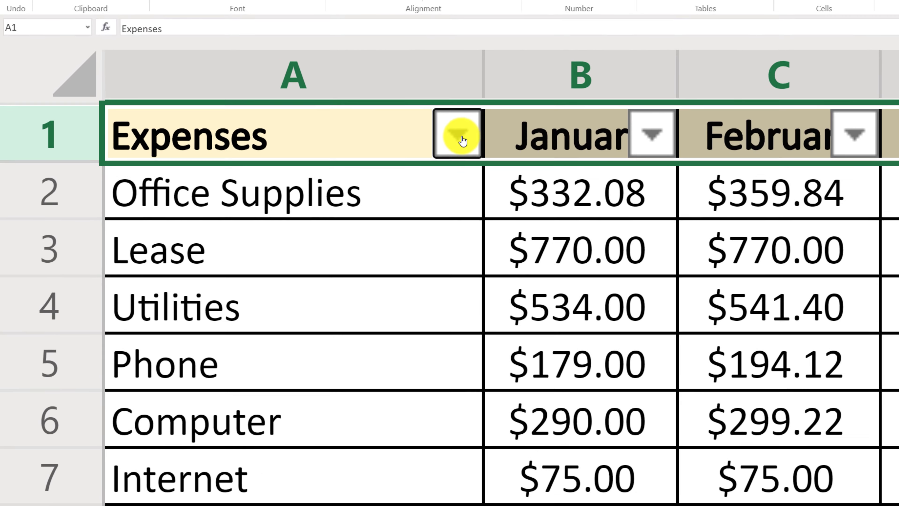
pyautogui.click(457, 136)
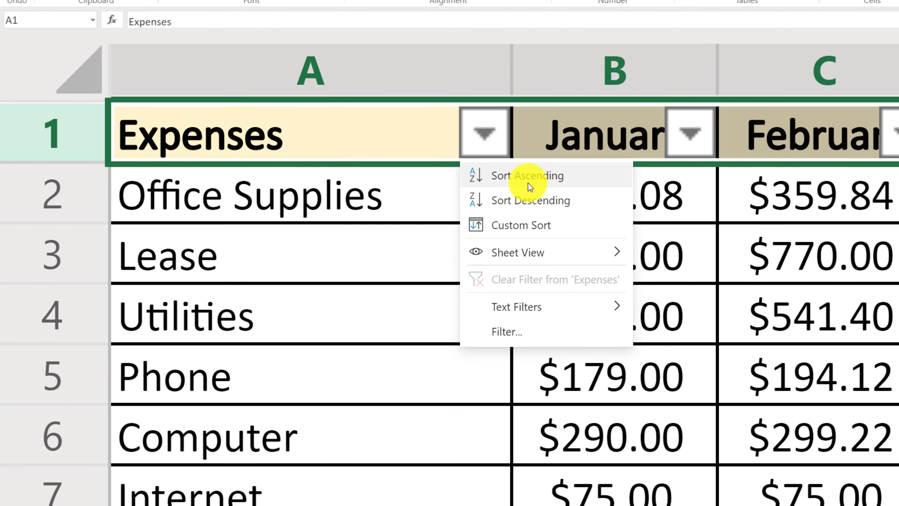
pyautogui.moveTo(551, 240)
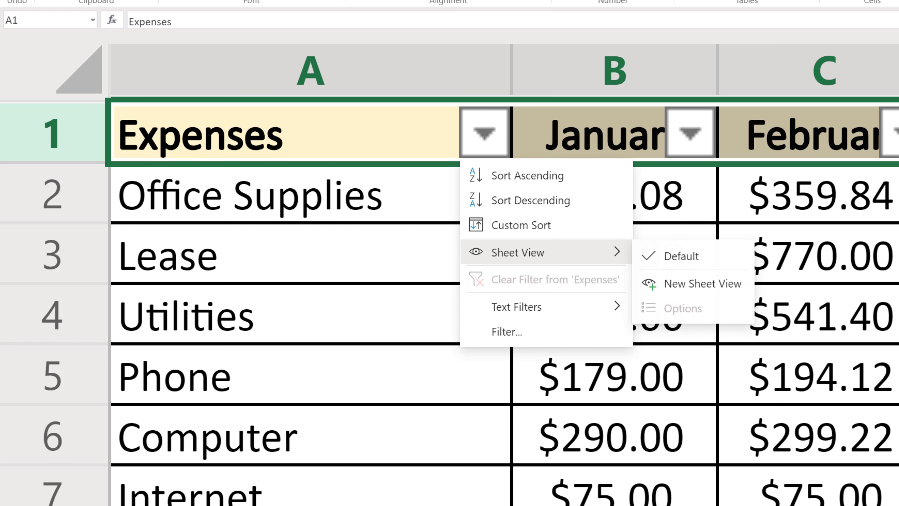
pyautogui.click(160, 235)
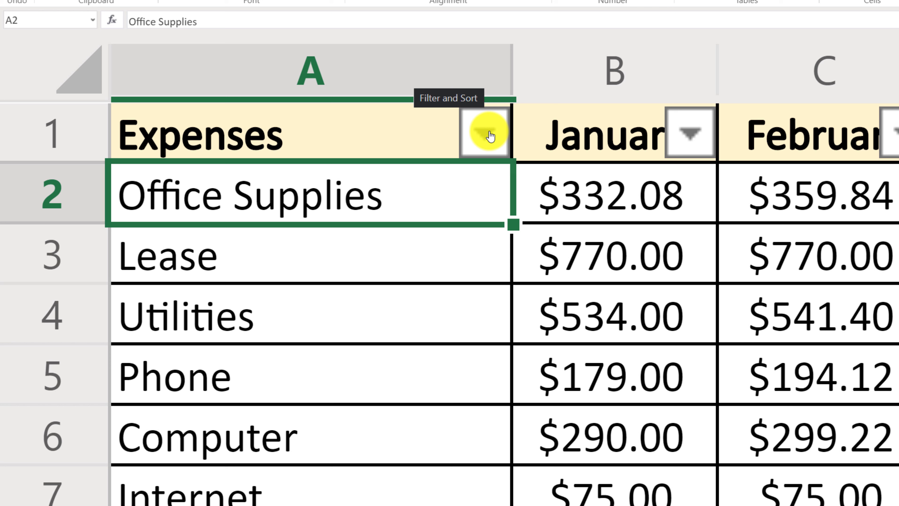
# Step: Sort the expenses table in ascending order by the Expenses column
pyautogui.click(489, 134)
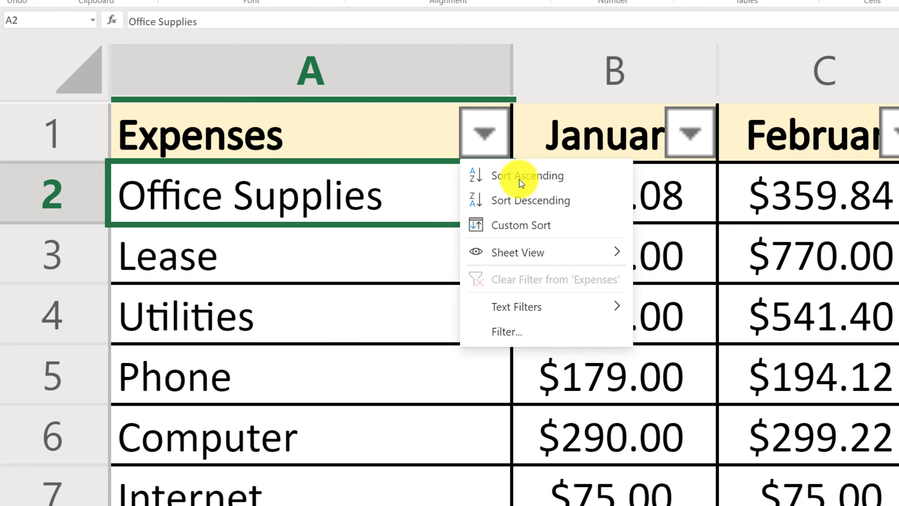
pyautogui.click(525, 176)
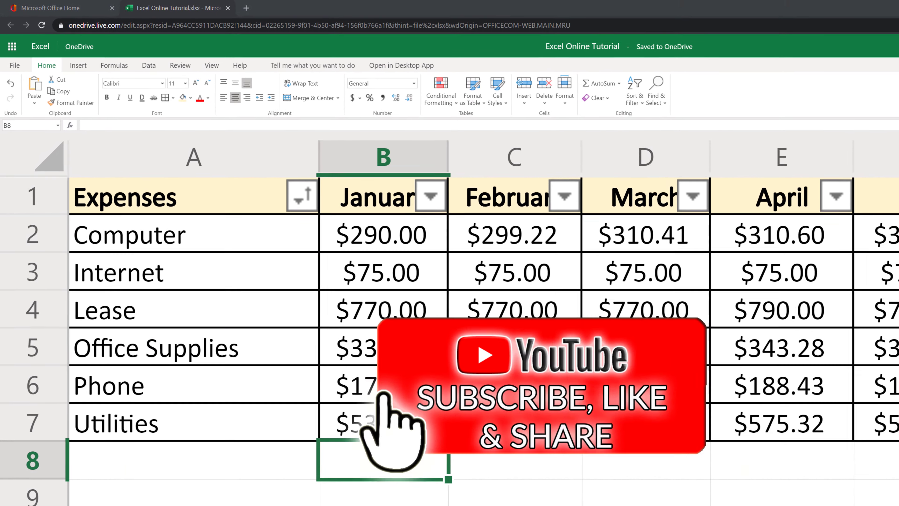
# Step: Total the January expenses B2:B7 in cell B8 with AutoSum and fill the formula across to G8
pyautogui.click(610, 86)
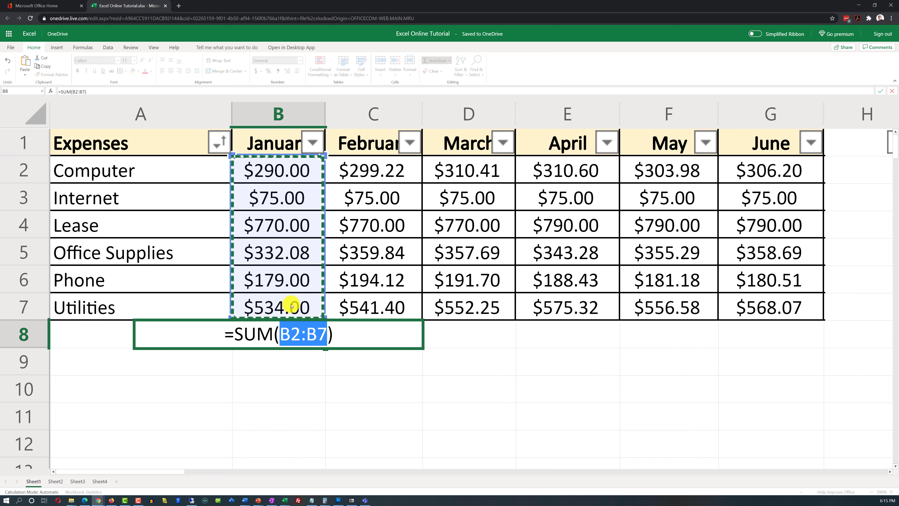
pyautogui.press('Return')
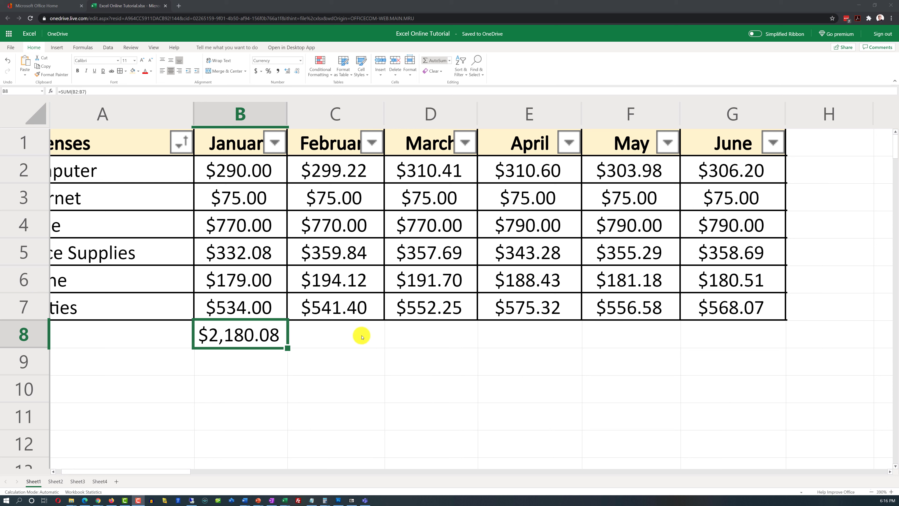
pyautogui.click(348, 338)
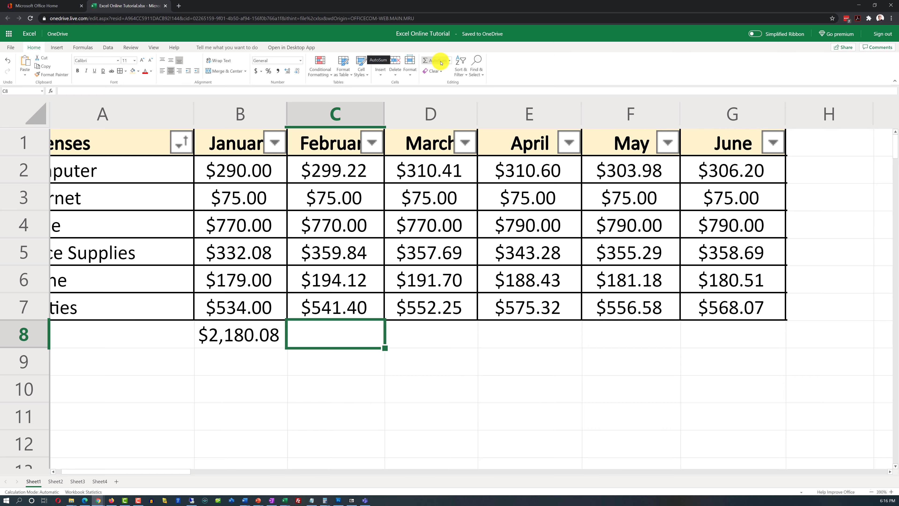
pyautogui.click(256, 341)
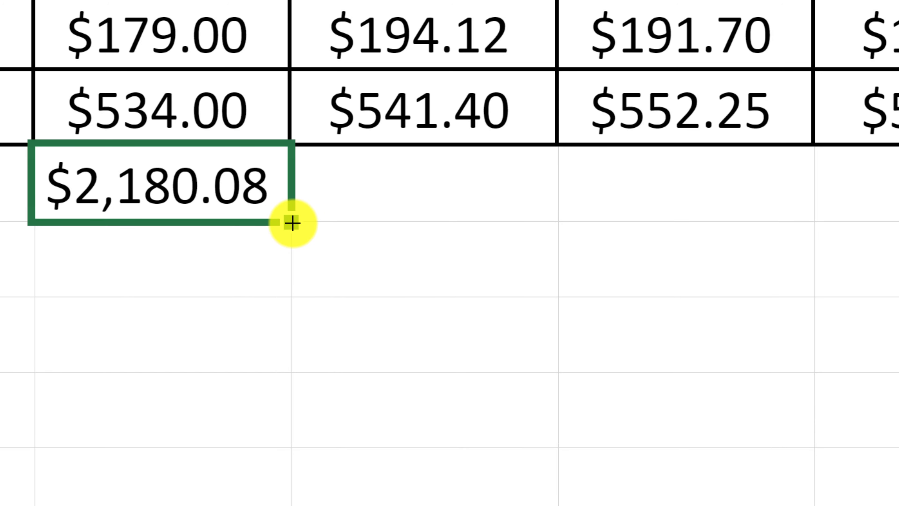
pyautogui.moveTo(292, 223); pyautogui.dragTo(897, 216)
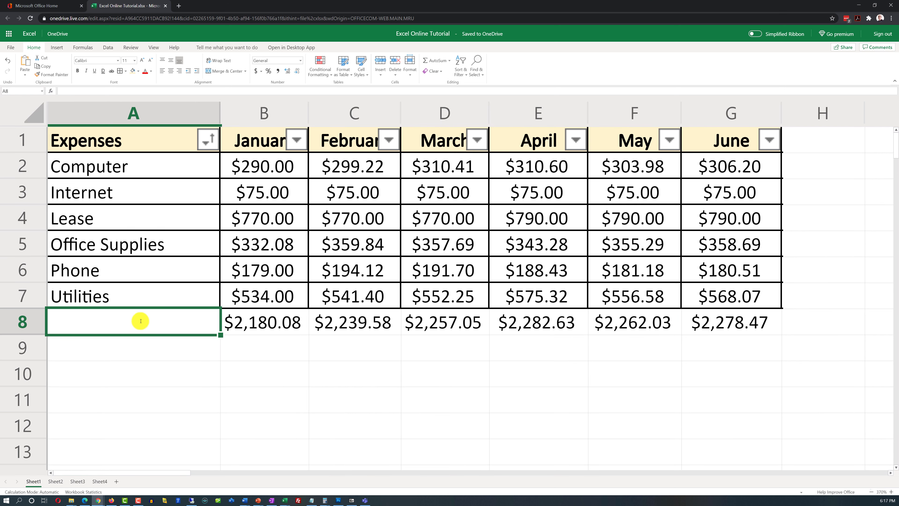
# Step: Enter the label Total in cell A8 and align it right
pyautogui.doubleClick(138, 323)
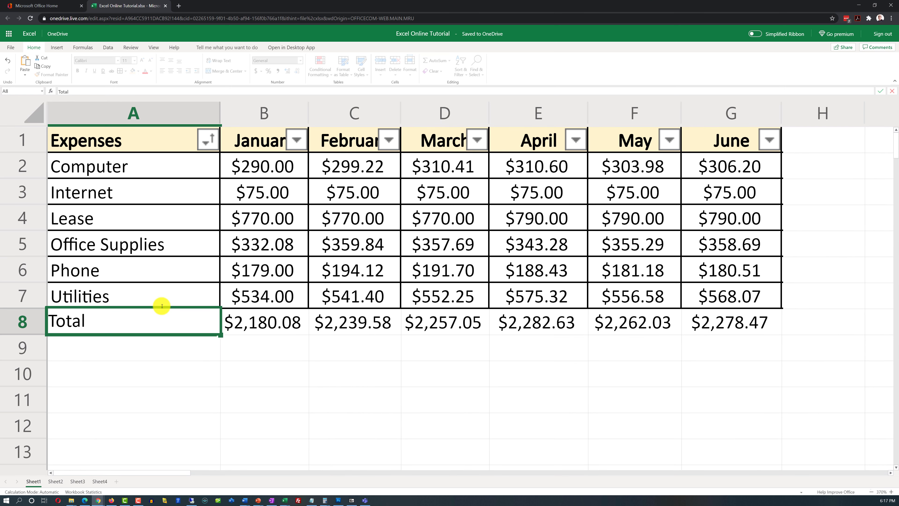
pyautogui.click(114, 371)
pyautogui.click(131, 322)
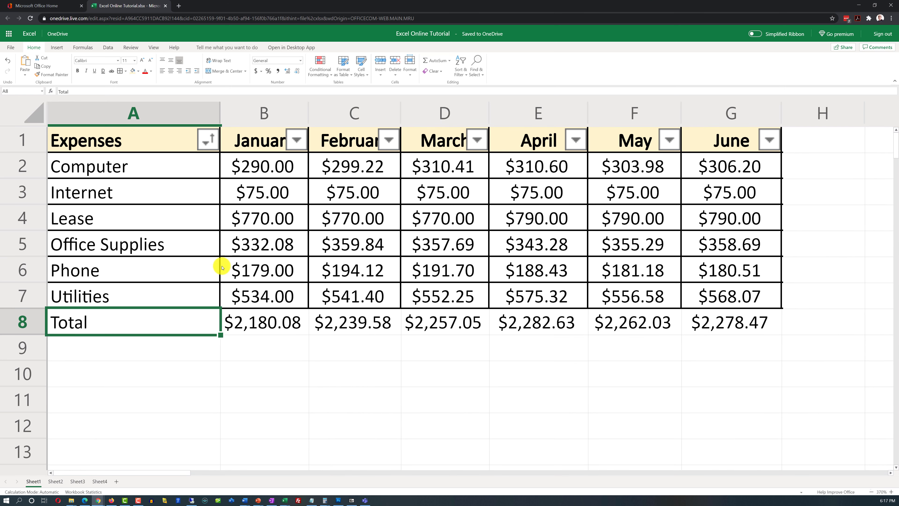
pyautogui.click(180, 71)
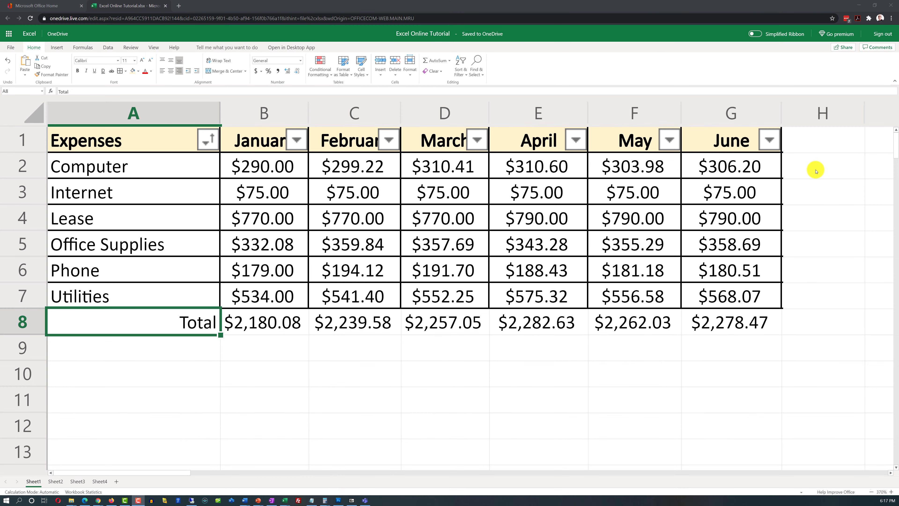
# Step: Enter the formula =SUM(B2:G2) in cell H2 and widen column H slightly to fit the result
pyautogui.click(816, 171)
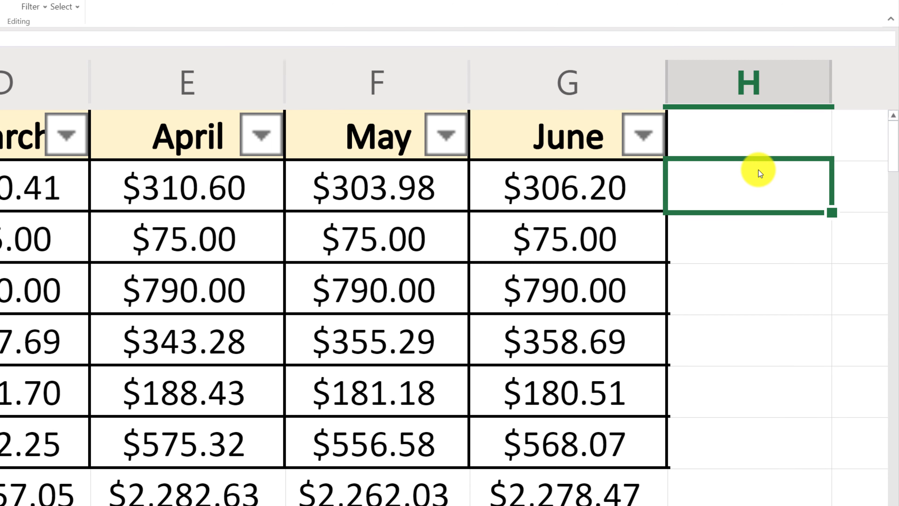
pyautogui.write('=SU')
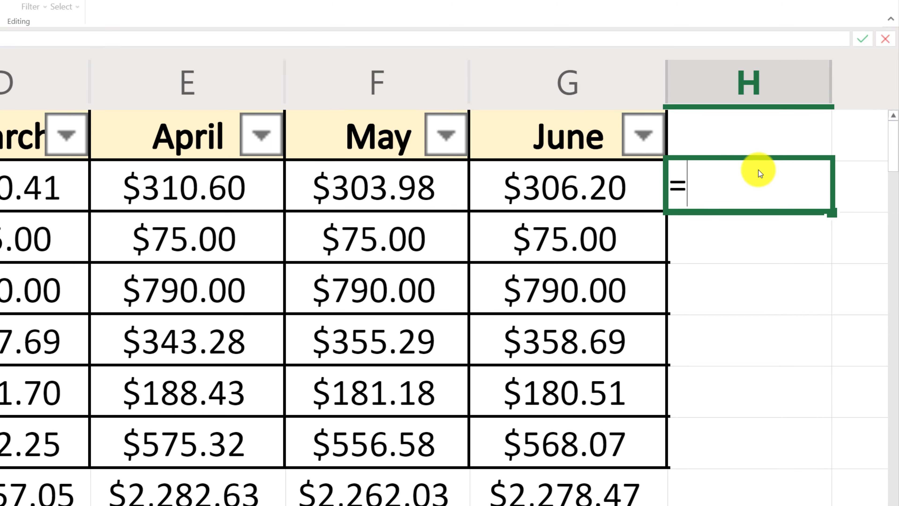
pyautogui.write('M')
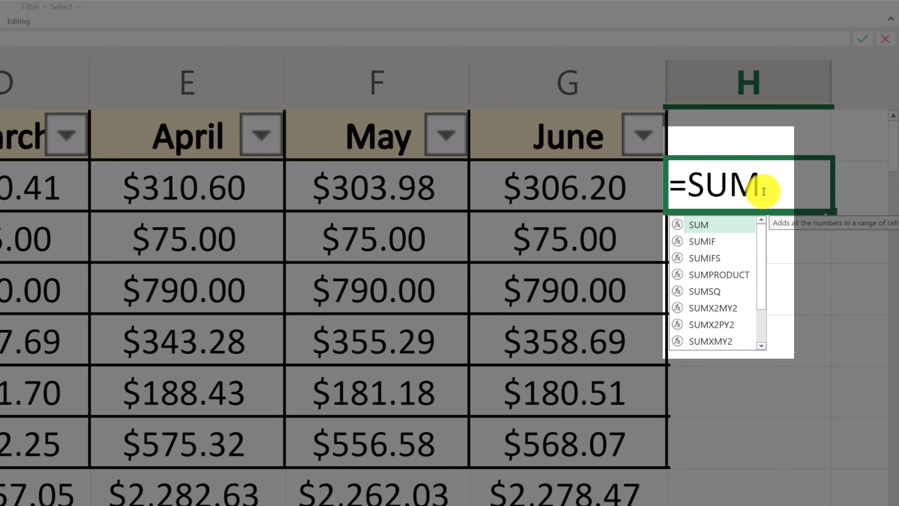
pyautogui.write('(')
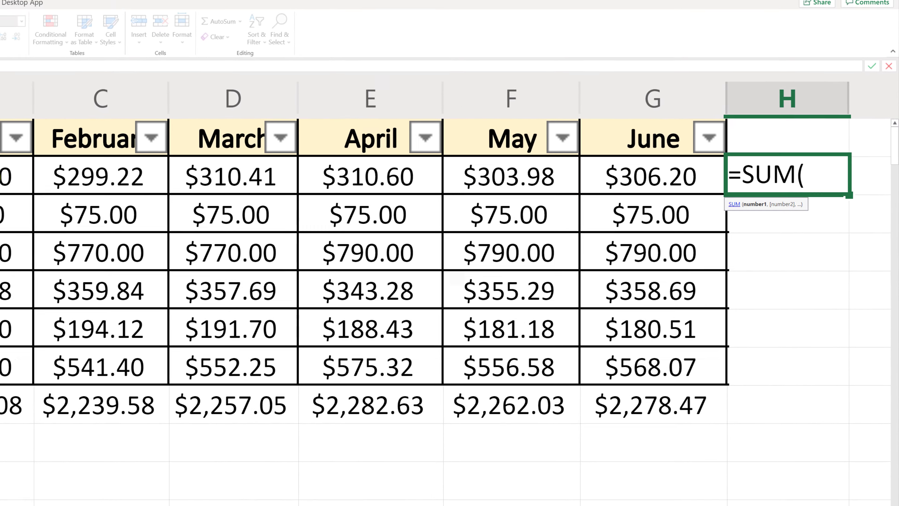
pyautogui.moveTo(70, 177); pyautogui.dragTo(660, 182)
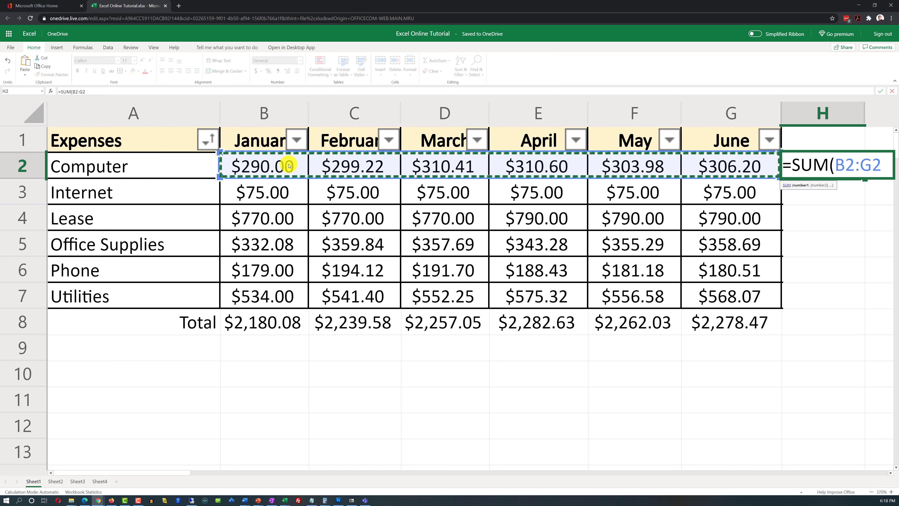
pyautogui.write(')')
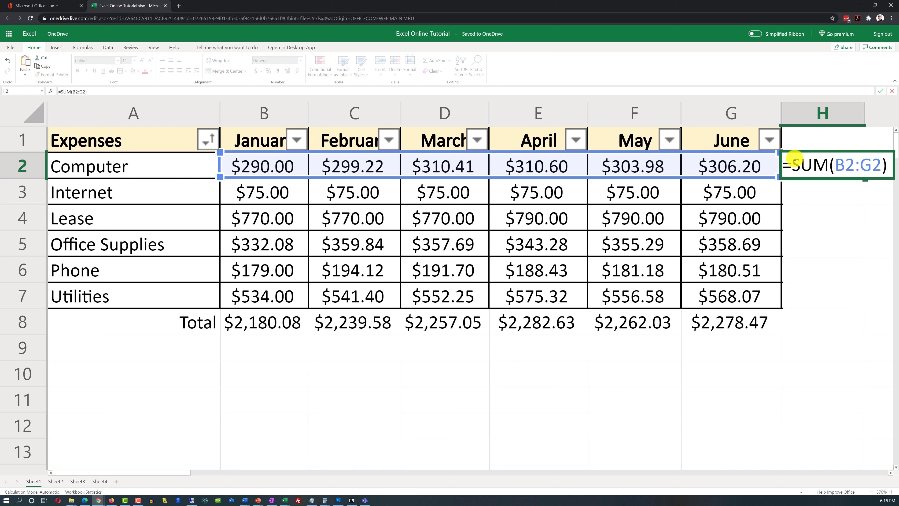
pyautogui.press('Return')
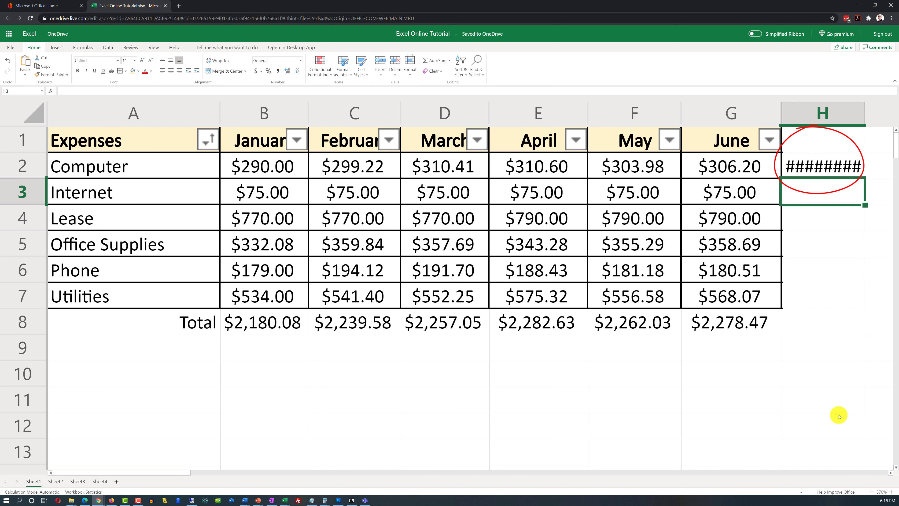
pyautogui.click(890, 473)
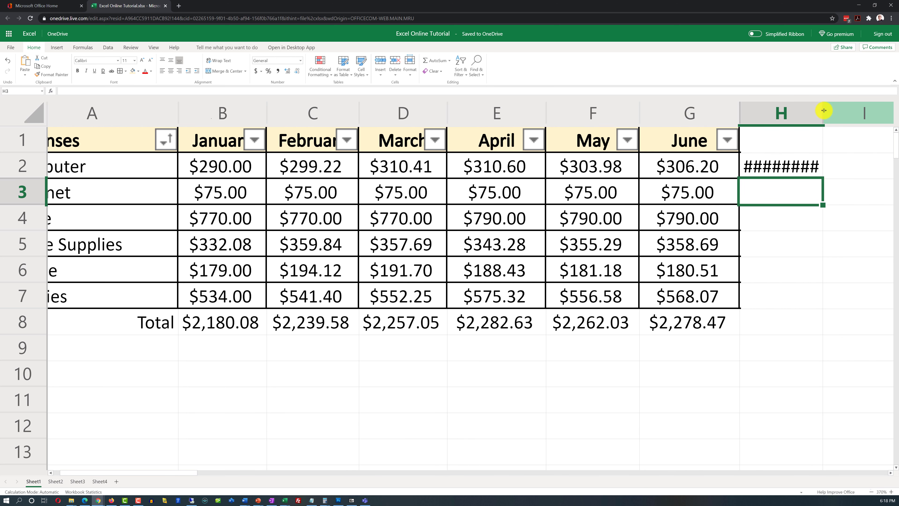
pyautogui.moveTo(822, 110)
pyautogui.mouseDown()
pyautogui.moveTo(853, 115)
pyautogui.moveTo(827, 122)
pyautogui.moveTo(826, 114)
pyautogui.mouseUp()
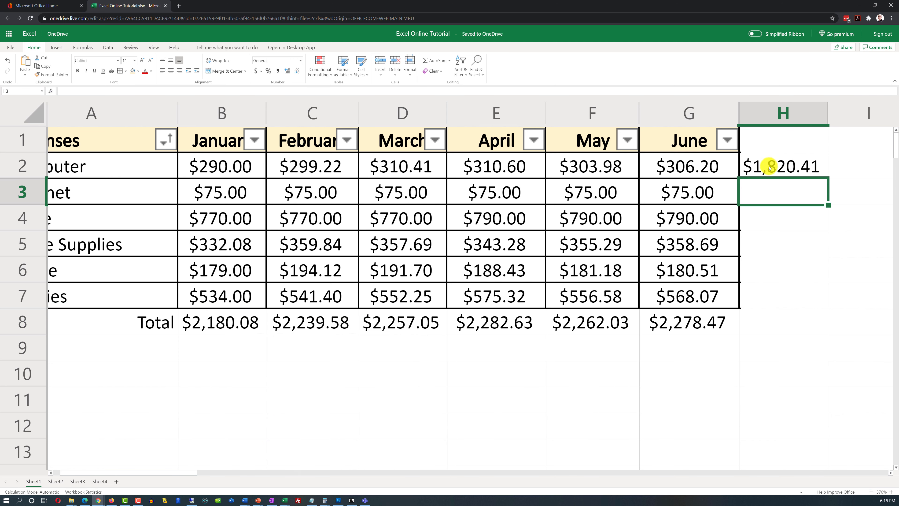
# Step: Copy the sum formula from H2 into cells H3:H7
pyautogui.click(827, 167)
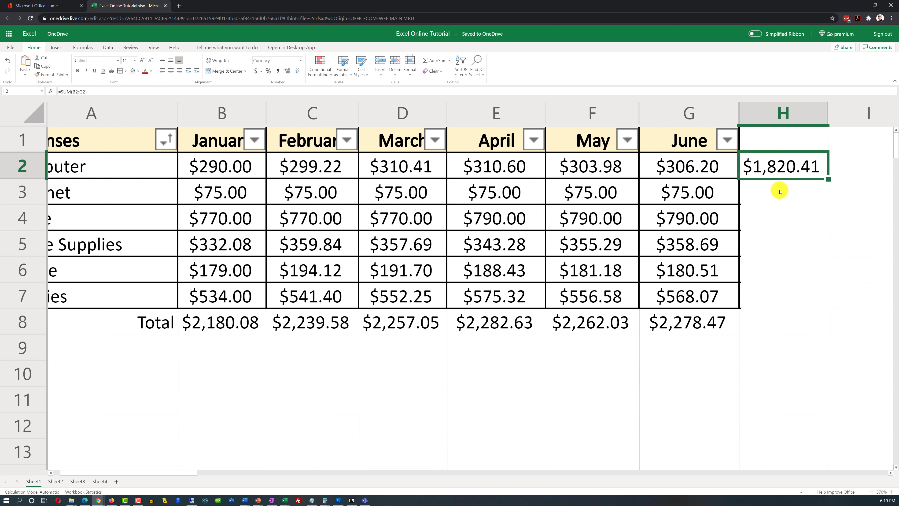
pyautogui.click(781, 198)
pyautogui.click(789, 167)
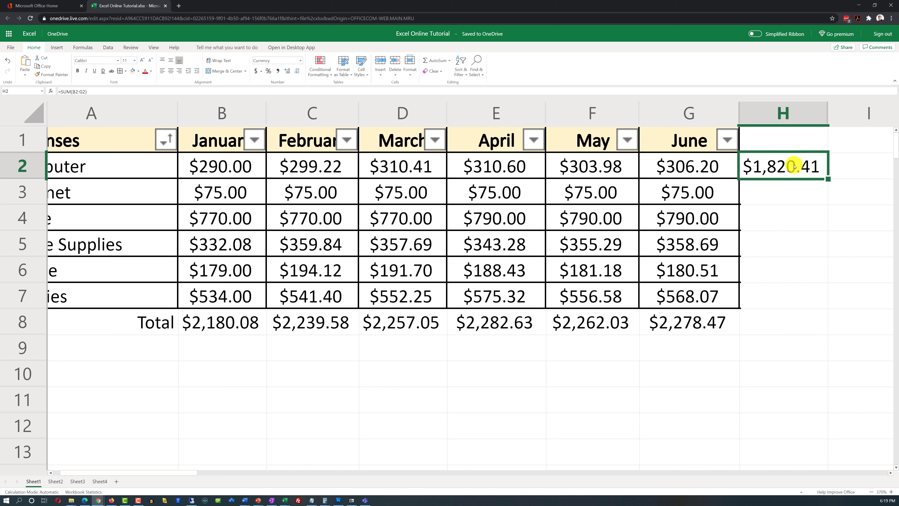
pyautogui.hotkey('ctrl', 'c')
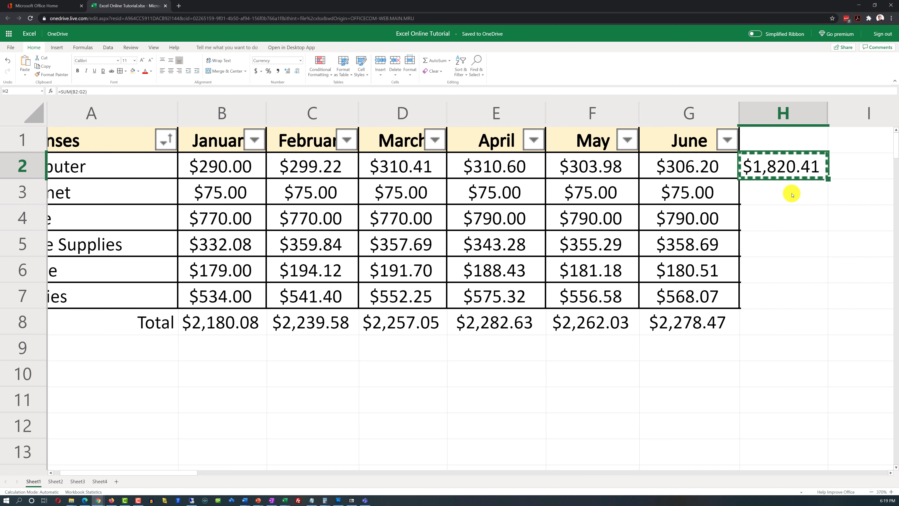
pyautogui.moveTo(792, 195); pyautogui.dragTo(790, 292)
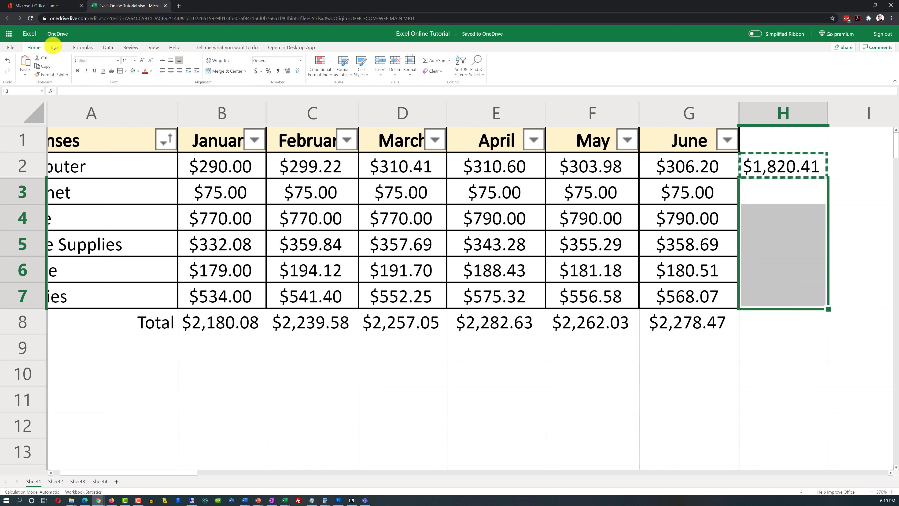
pyautogui.hotkey('ctrl', 'v')
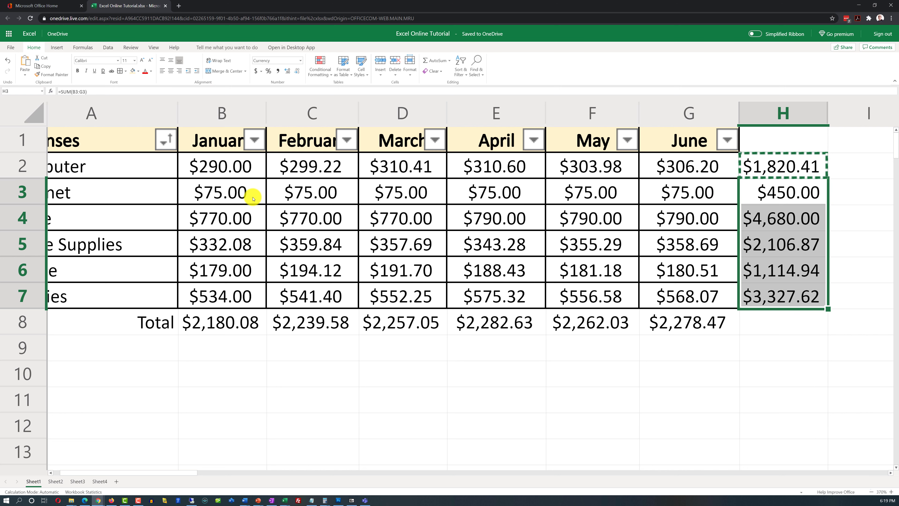
# Step: Enter the header Total in cell H1 and centre the contents of column H
pyautogui.hscroll(-2, 192, 475)
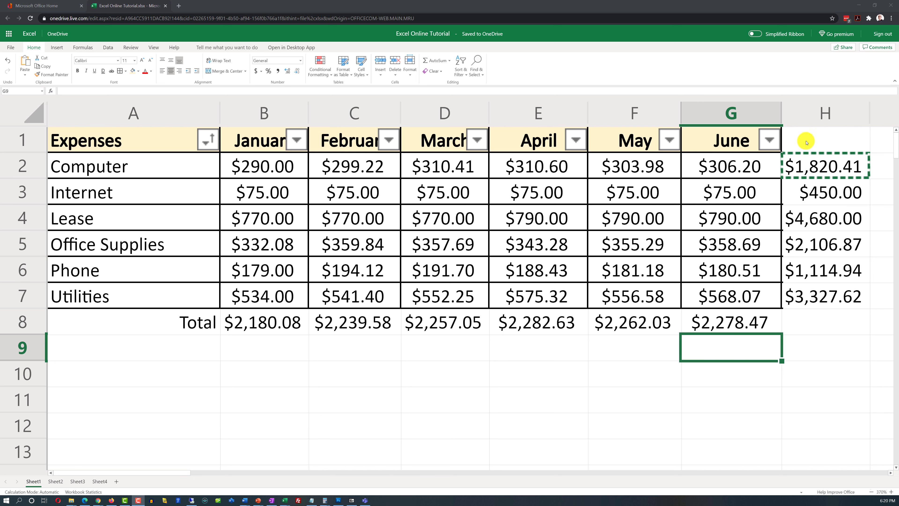
pyautogui.click(810, 140)
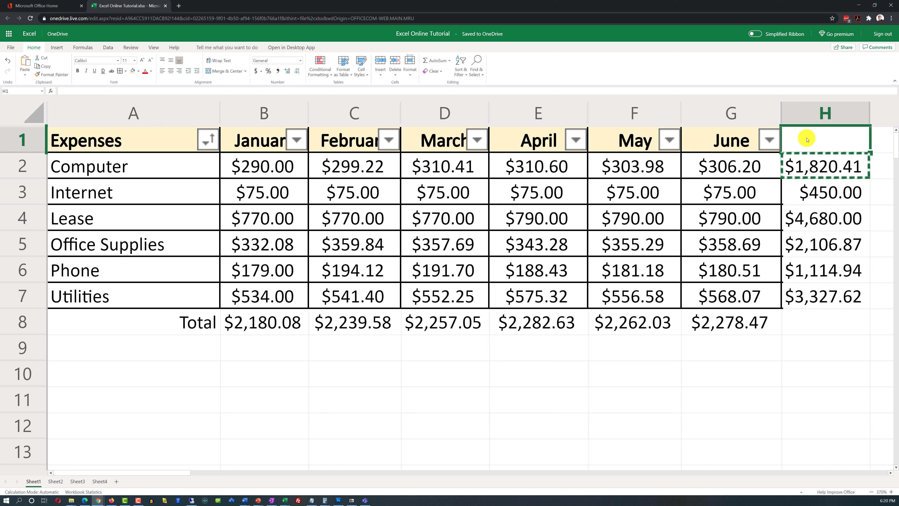
pyautogui.write('Total')
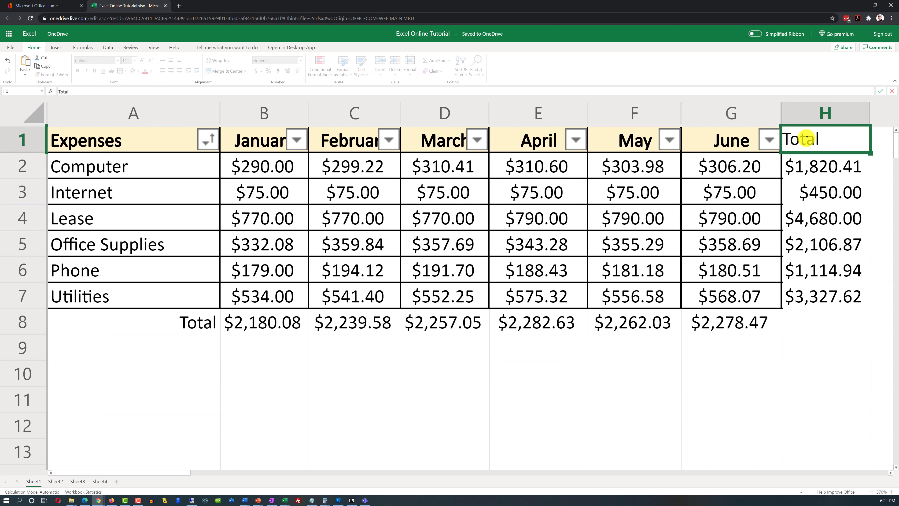
pyautogui.click(818, 330)
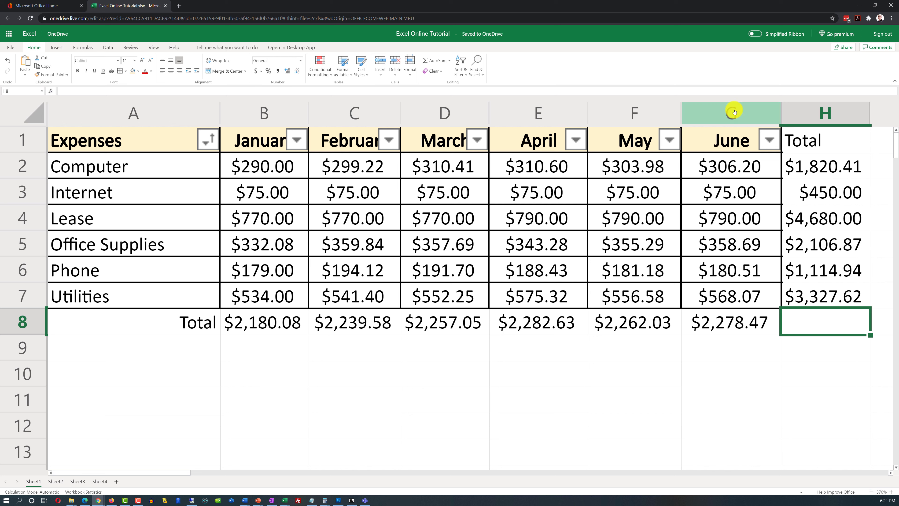
pyautogui.click(828, 114)
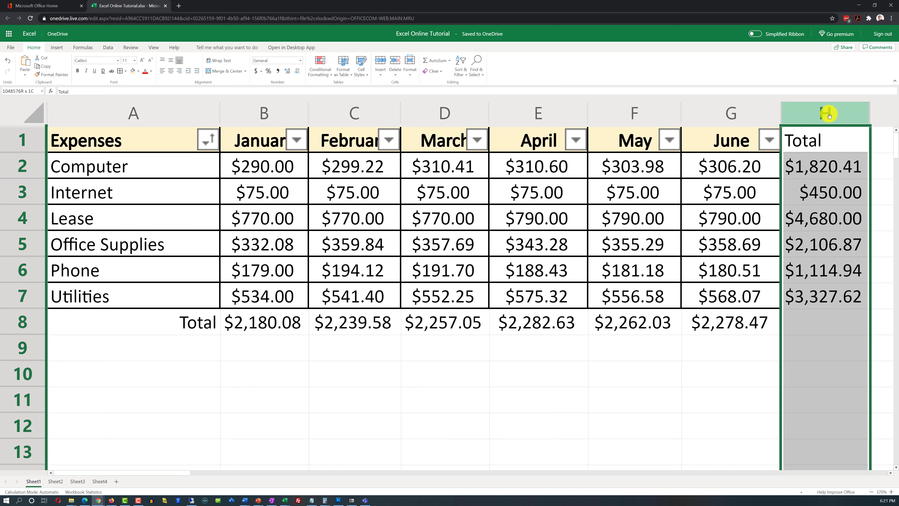
pyautogui.click(172, 73)
pyautogui.click(709, 389)
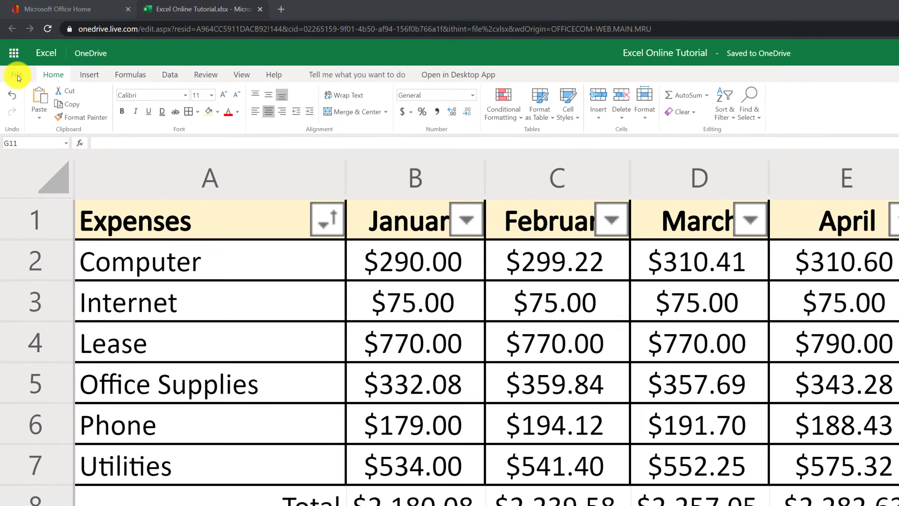
# Step: Produce a print-friendly view of the active sheet in landscape orientation
pyautogui.click(18, 75)
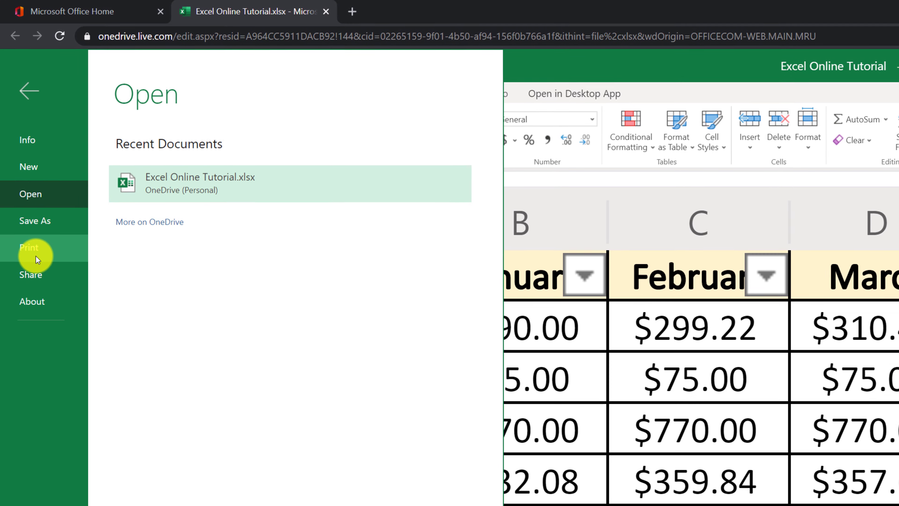
pyautogui.click(29, 205)
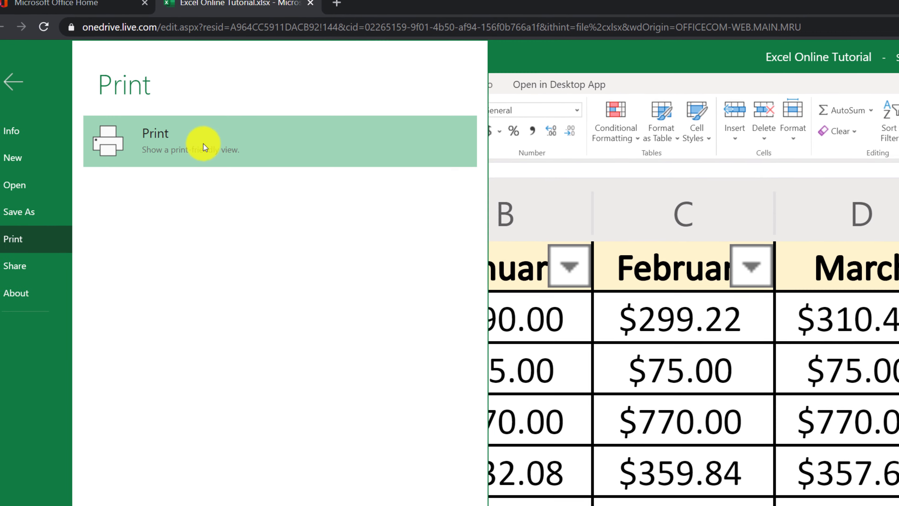
pyautogui.click(213, 156)
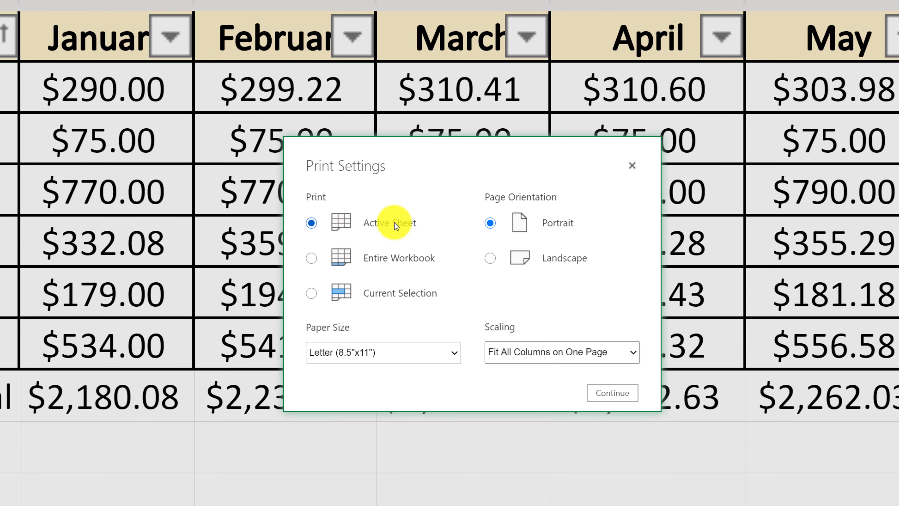
pyautogui.click(489, 258)
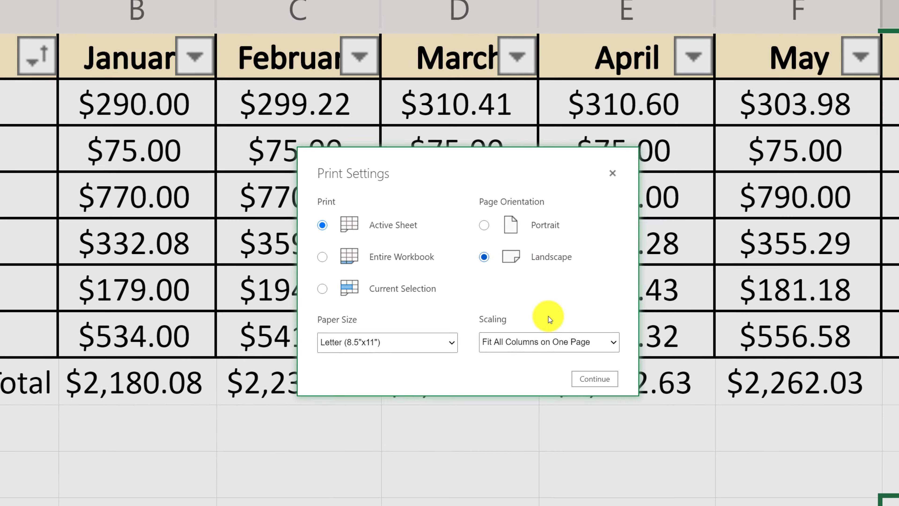
pyautogui.click(594, 378)
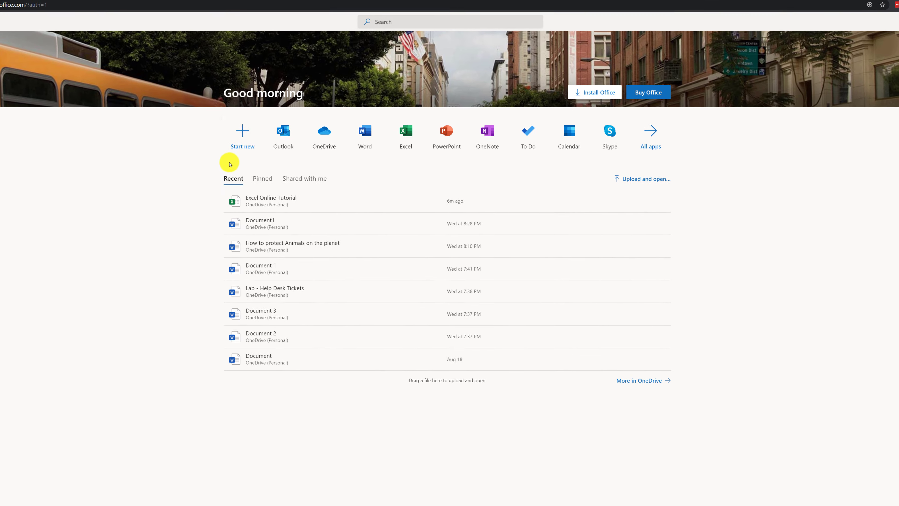
# Step: View the file types offered for a new file on the Office home page, then dismiss them
pyautogui.click(222, 140)
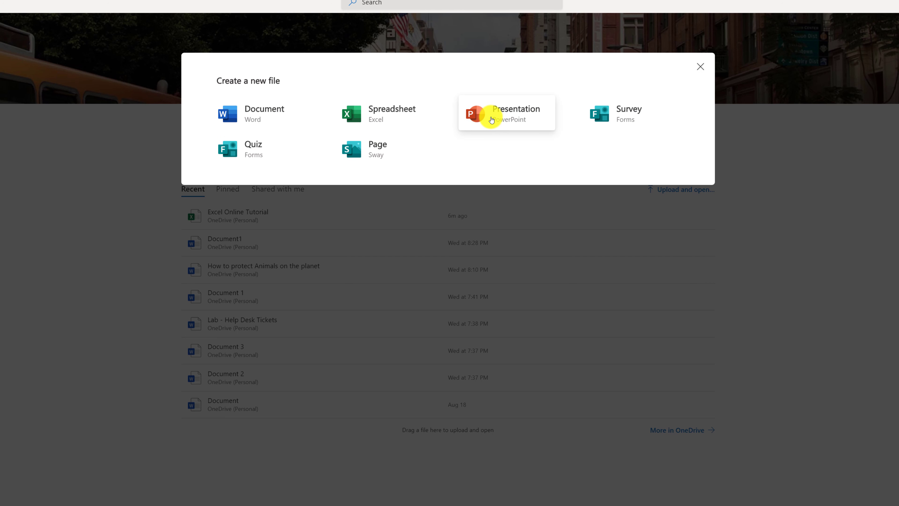
pyautogui.click(134, 181)
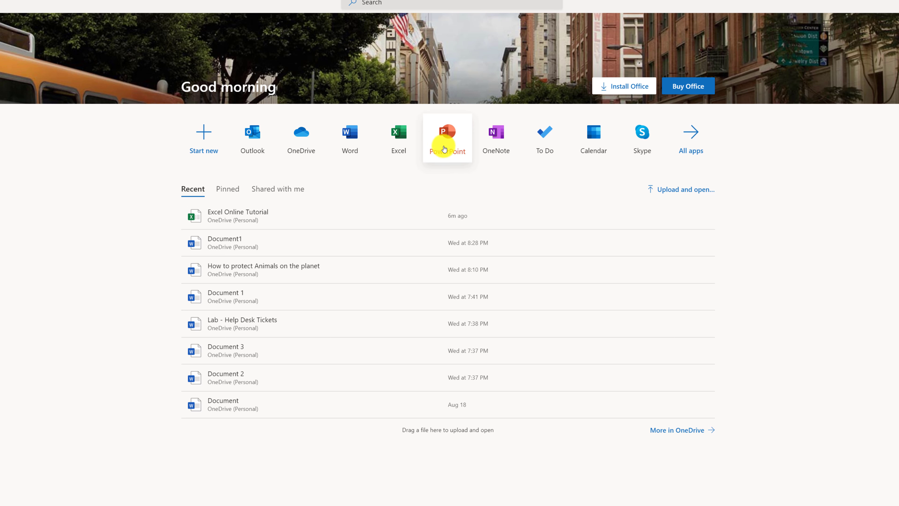
# Step: Open PowerPoint from the Office home page and browse its full selection of presentation themes before returning to its start page
pyautogui.click(447, 143)
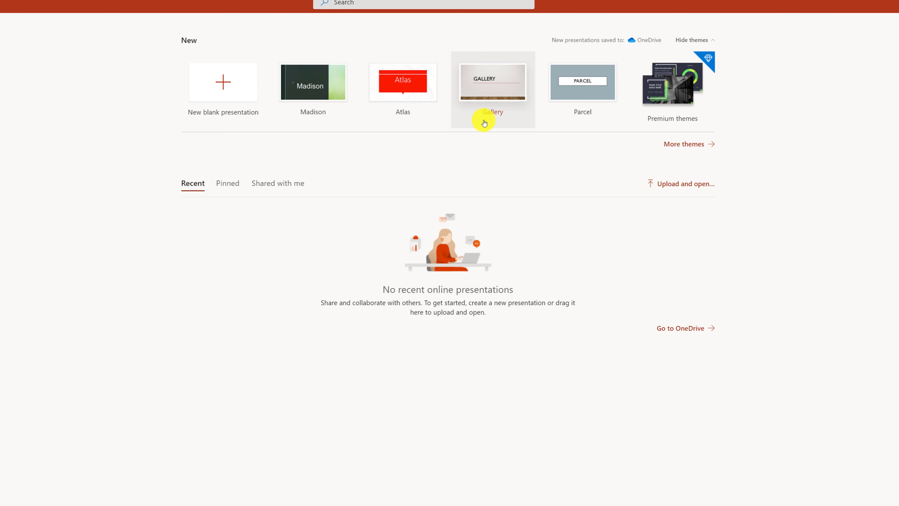
pyautogui.click(693, 146)
pyautogui.scroll(-3, 589, 248)
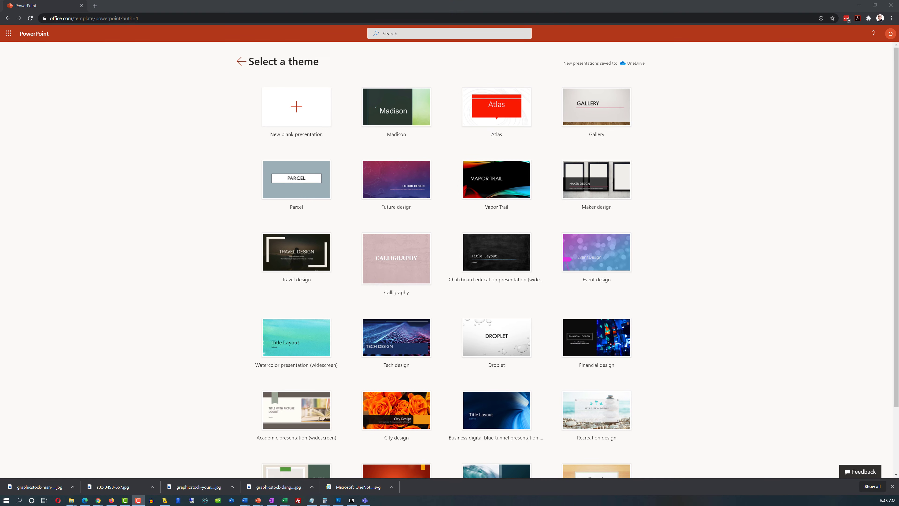
pyautogui.click(239, 59)
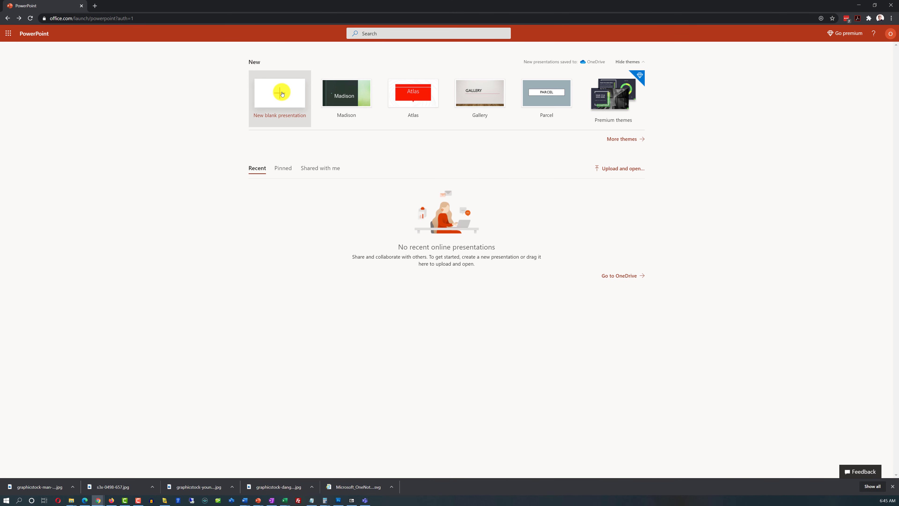
# Step: Create a new blank presentation and turn off the Simplified Ribbon
pyautogui.click(269, 97)
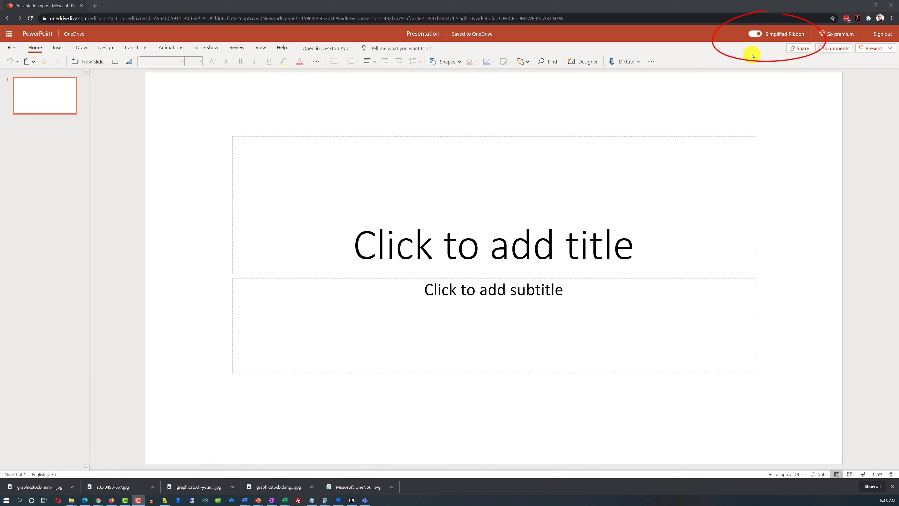
pyautogui.click(756, 34)
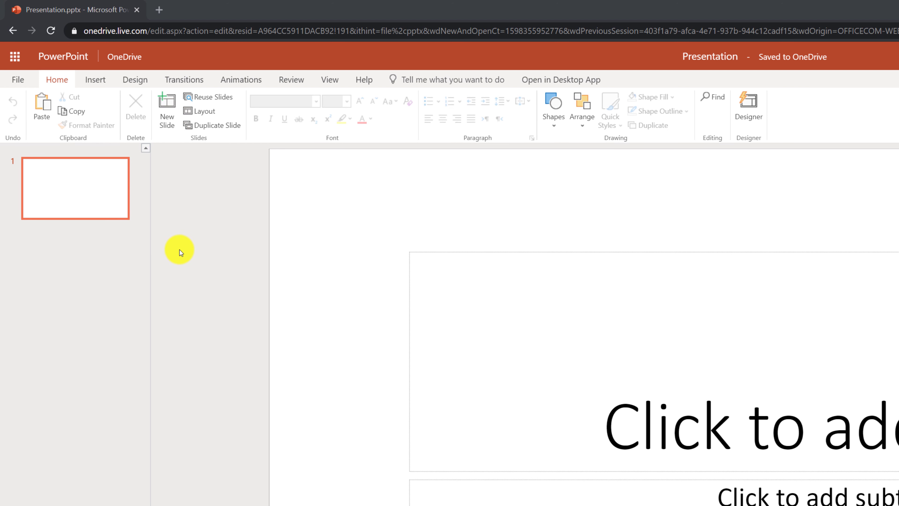
# Step: Examine the commands available for inserting content and working on the presentation
pyautogui.click(96, 80)
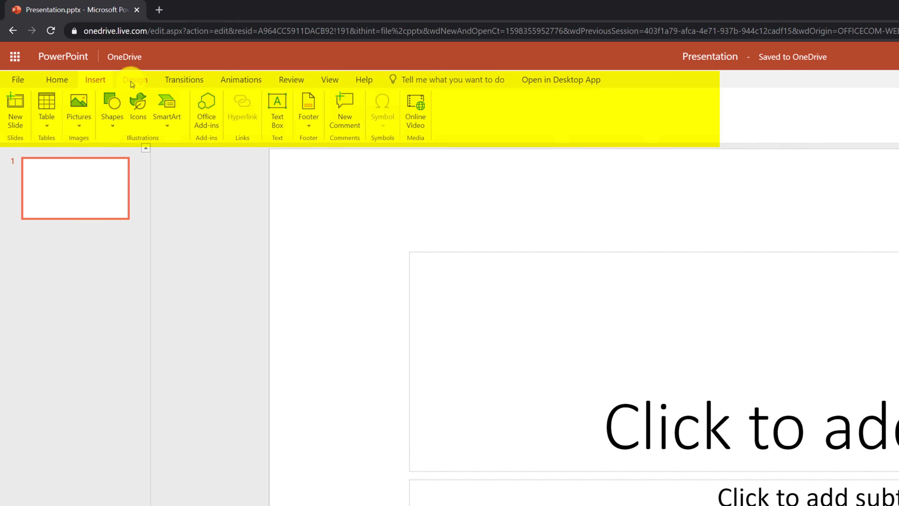